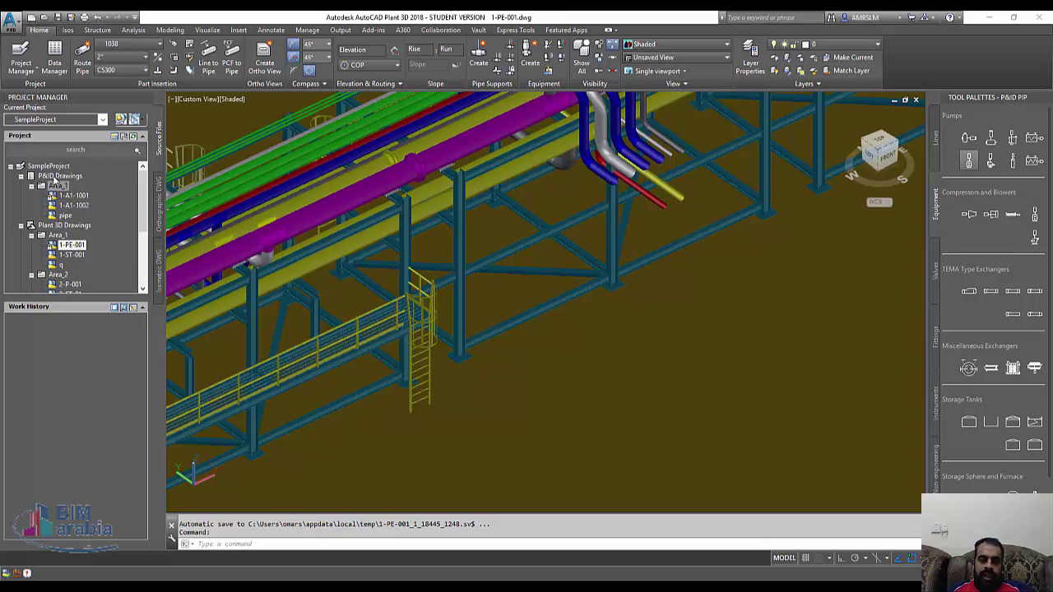
Keep SampleProject as the current project and open the Area_1 P&ID folder's context menu.
{"action": "left_click", "coordinate": [55, 120]}
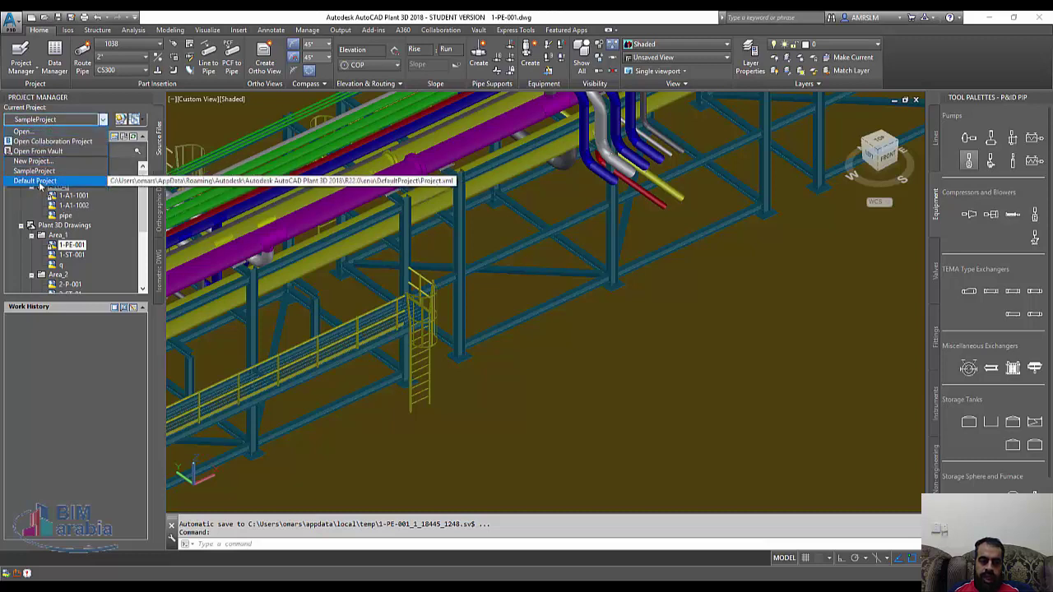
{"action": "left_click", "coordinate": [55, 359]}
{"action": "right_click", "coordinate": [58, 188]}
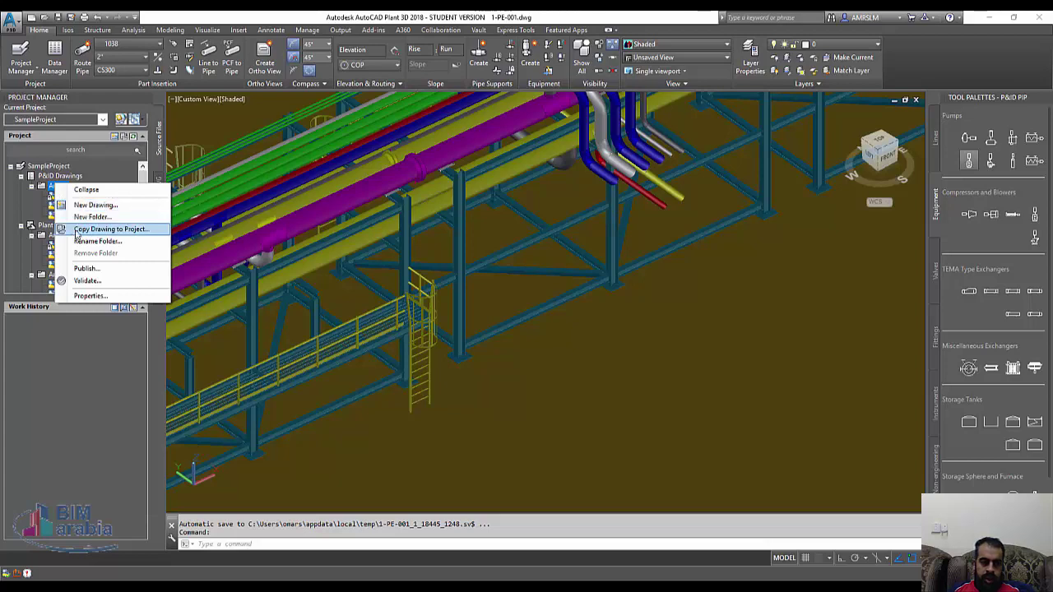
Create a new Area_1 P&ID drawing with the author name filled in, using the PID ANSI D template.
{"action": "left_click", "coordinate": [92, 205]}
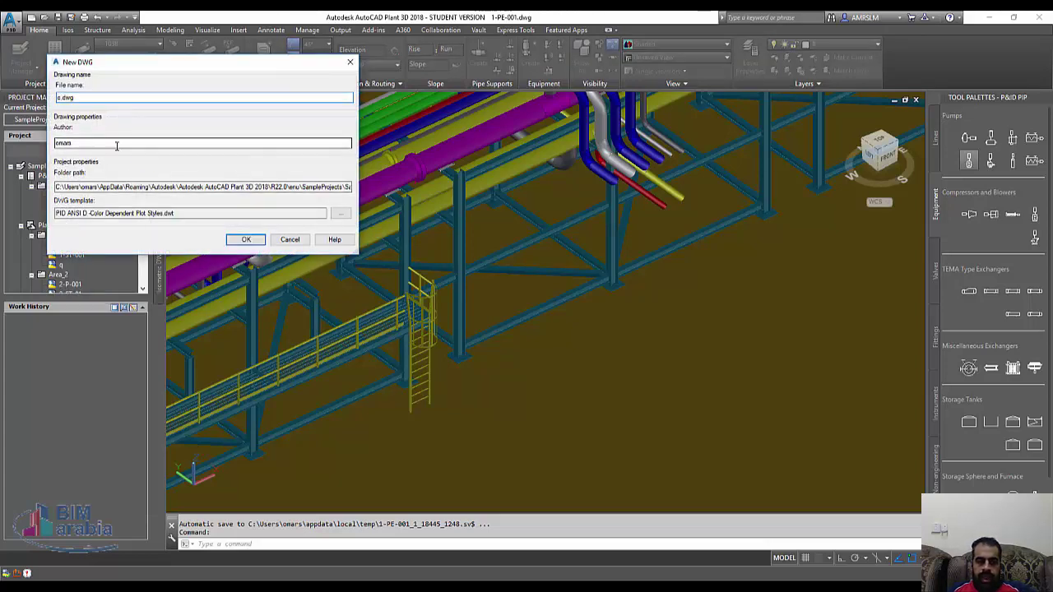
{"action": "left_click", "coordinate": [93, 143]}
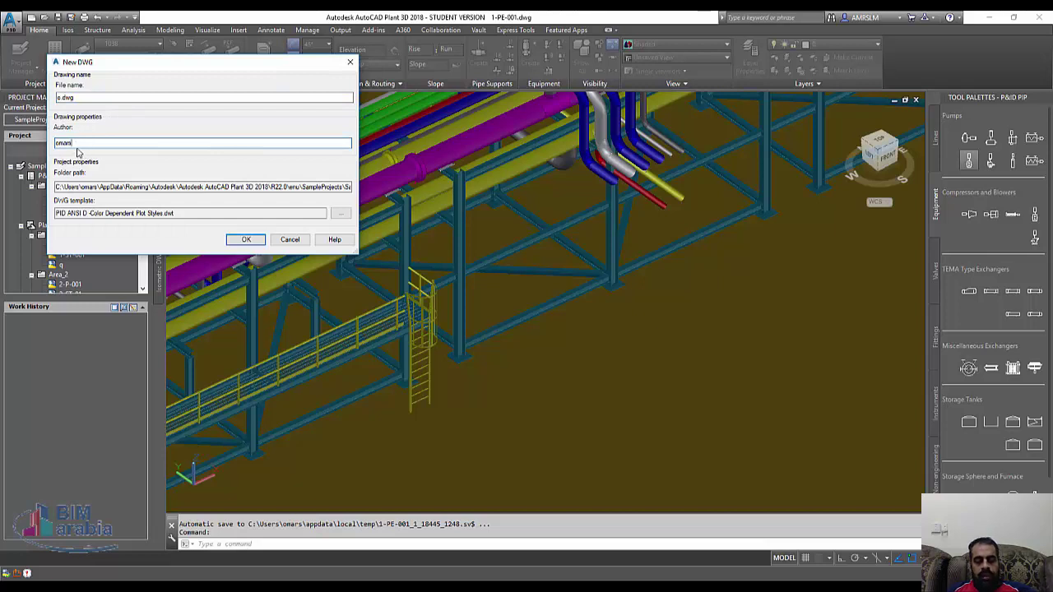
{"action": "type", "text": "s"}
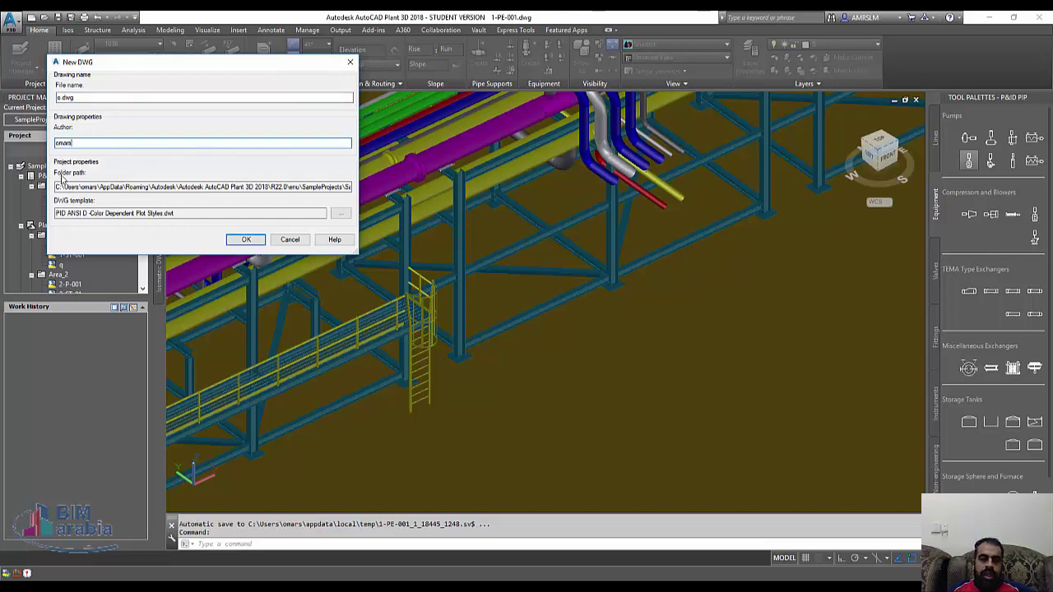
{"action": "left_click", "coordinate": [342, 215]}
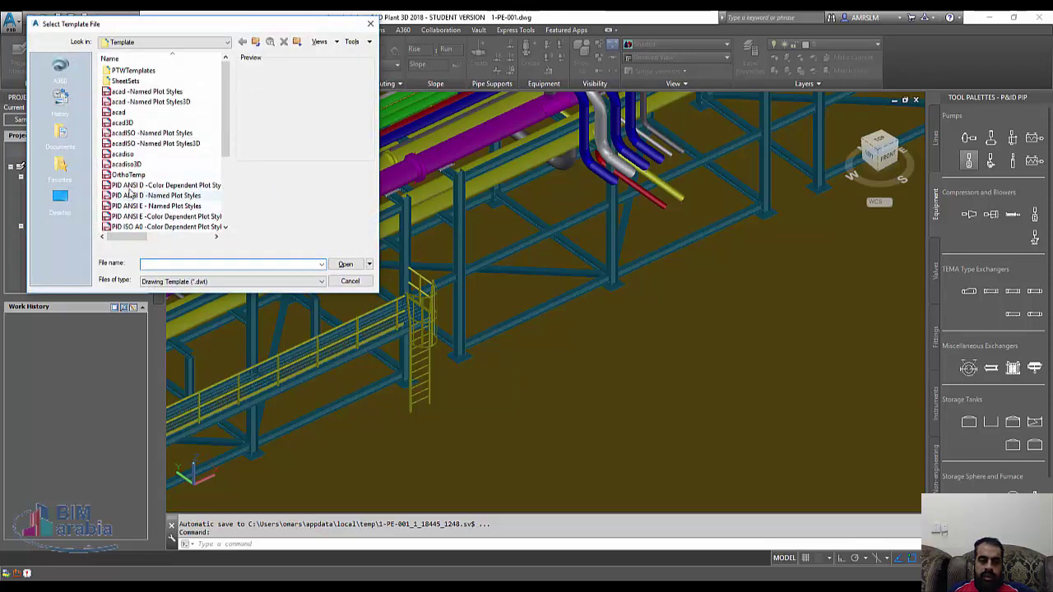
{"action": "left_click", "coordinate": [129, 188]}
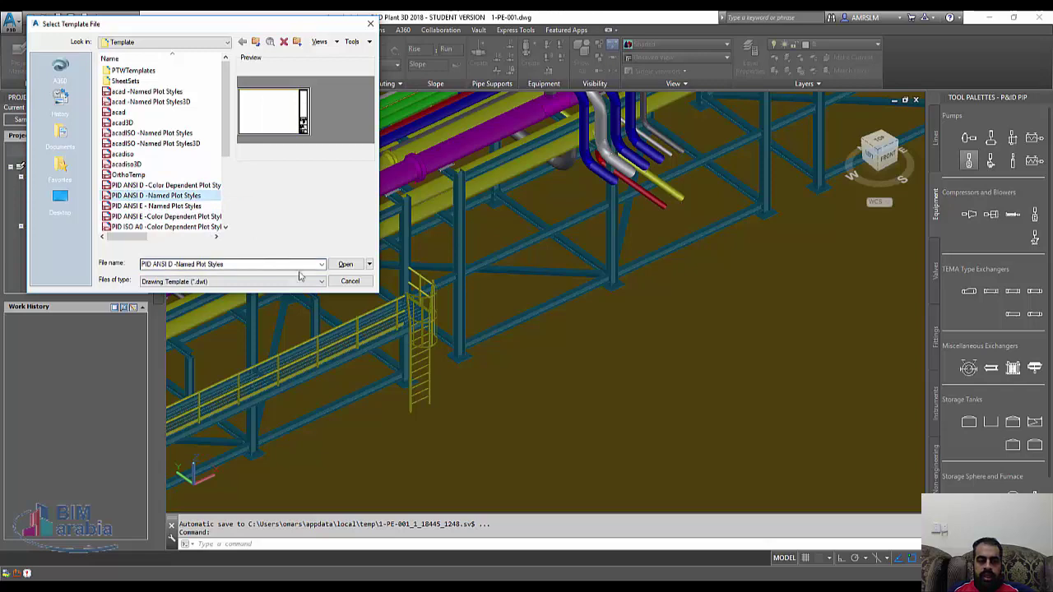
{"action": "left_click", "coordinate": [345, 264]}
{"action": "left_click", "coordinate": [240, 243]}
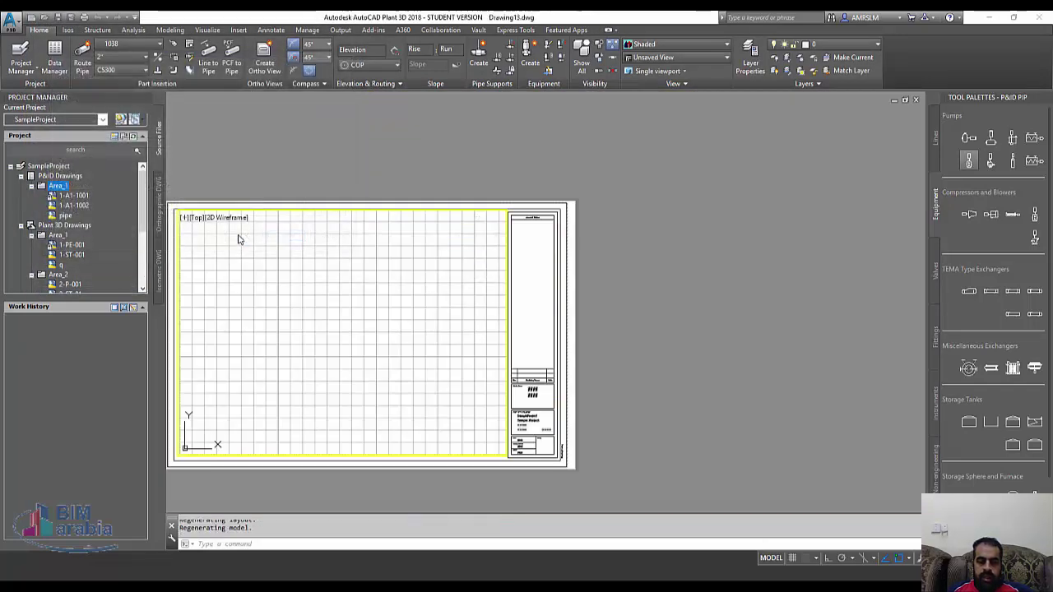
Keep the PID PIP tool palettes active and zoom and pan the blank sheet to fill the view.
{"action": "right_click", "coordinate": [1009, 94]}
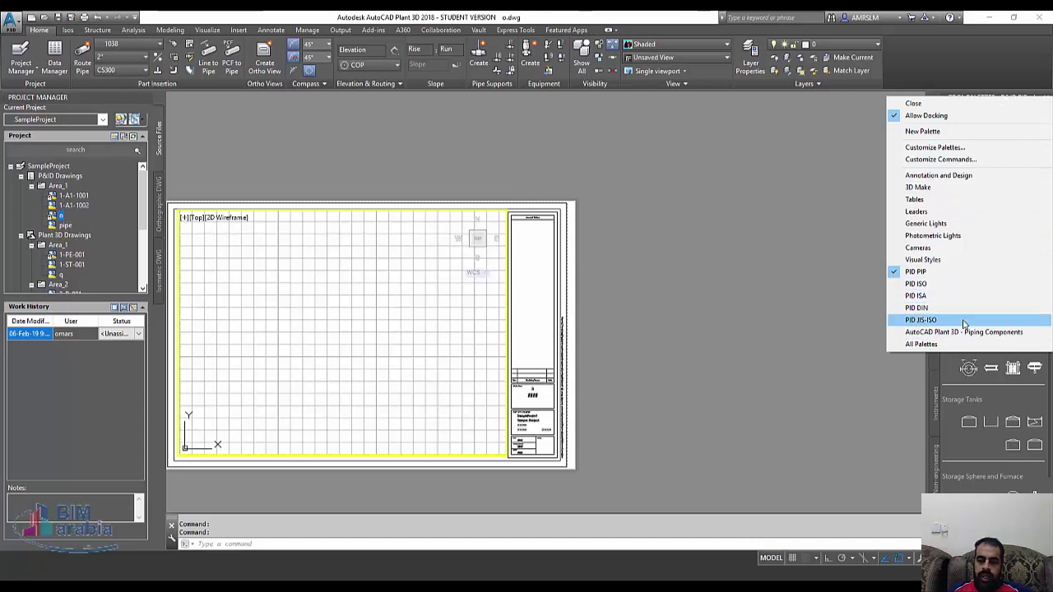
{"action": "left_click", "coordinate": [940, 84]}
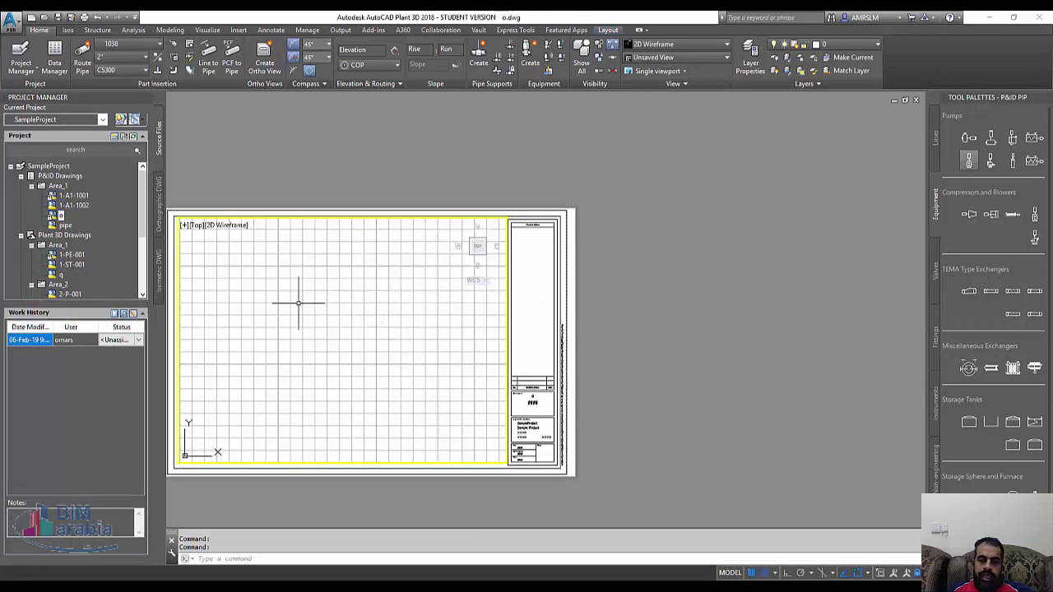
{"action": "scroll", "coordinate": [298, 303], "scroll_direction": "up", "scroll_amount": 2}
{"action": "scroll", "coordinate": [418, 296], "scroll_direction": "up", "scroll_amount": 2}
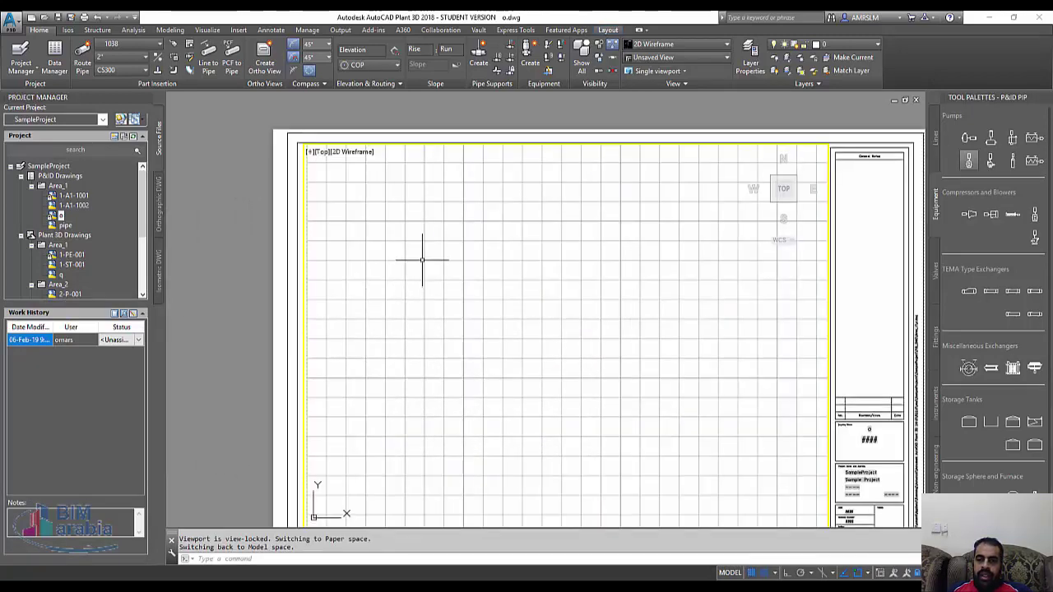
{"action": "middle_click_drag", "start_coordinate": [617, 282], "coordinate": [574, 263]}
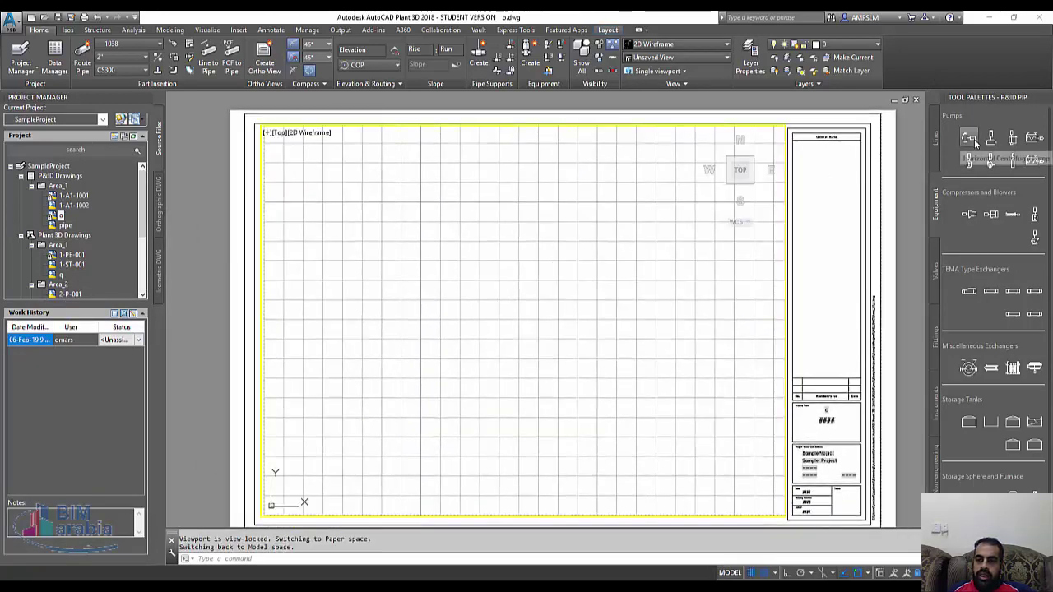
Insert a pump tagged P-101 in Equipment Tag style, with its label placed above it.
{"action": "left_click", "coordinate": [976, 141]}
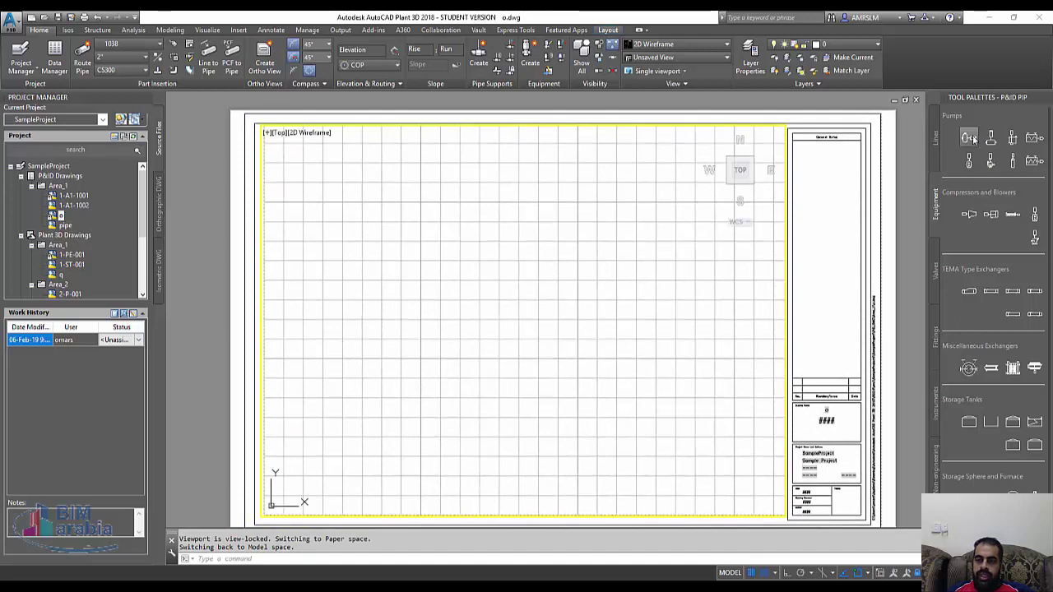
{"action": "left_click", "coordinate": [423, 215]}
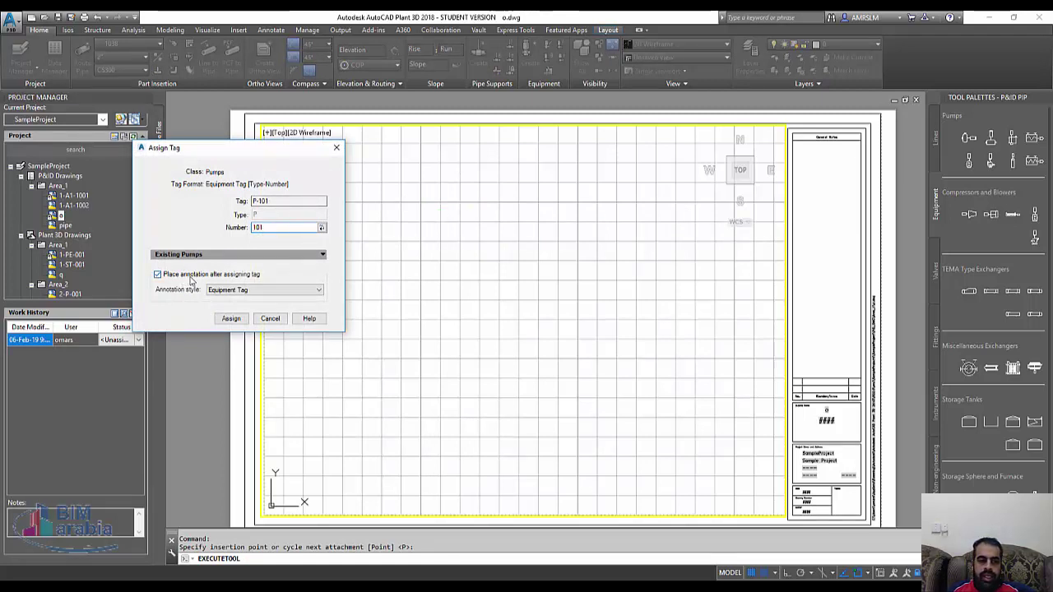
{"action": "left_click", "coordinate": [243, 292]}
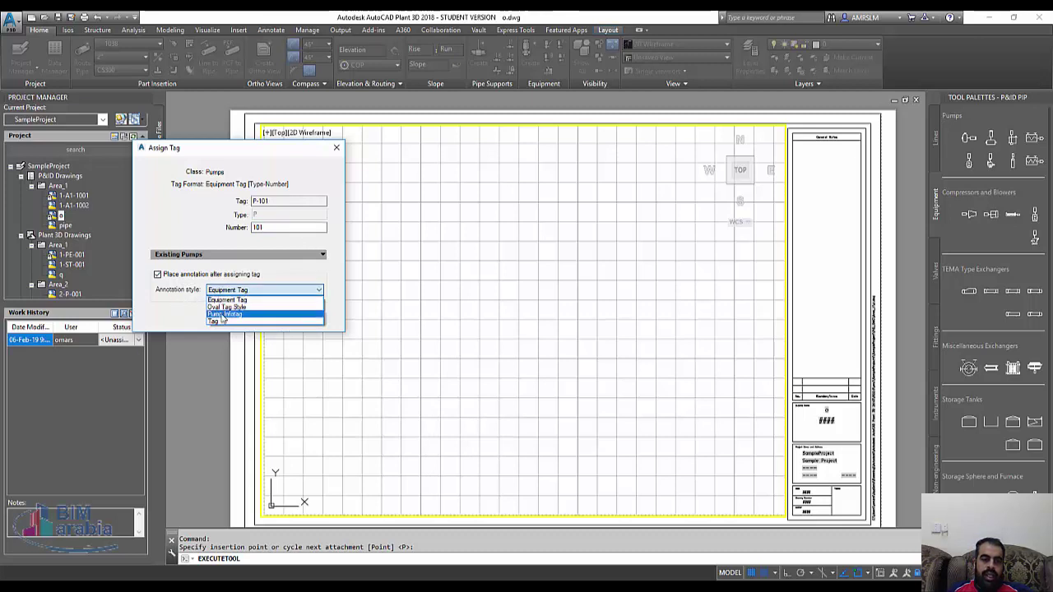
{"action": "left_click", "coordinate": [161, 304]}
{"action": "left_click", "coordinate": [233, 320]}
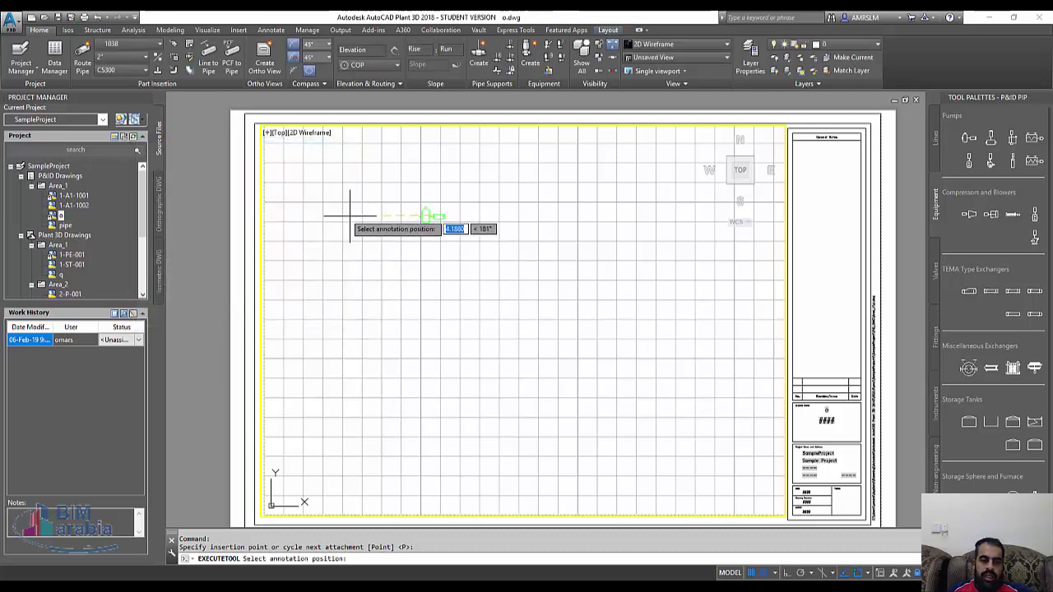
{"action": "left_click", "coordinate": [518, 169]}
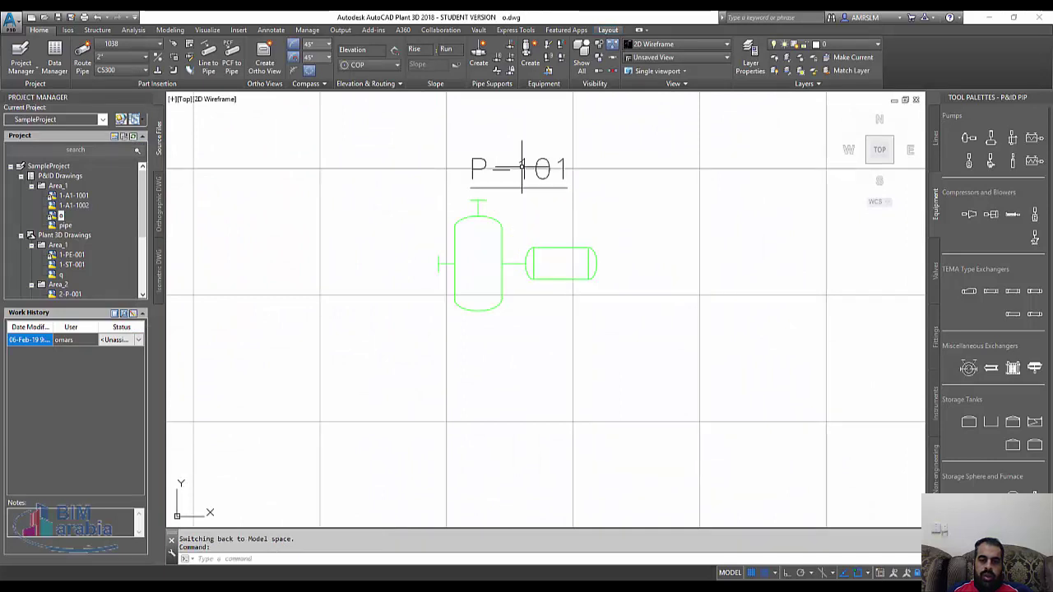
{"action": "scroll", "coordinate": [345, 280], "scroll_direction": "down", "scroll_amount": 4}
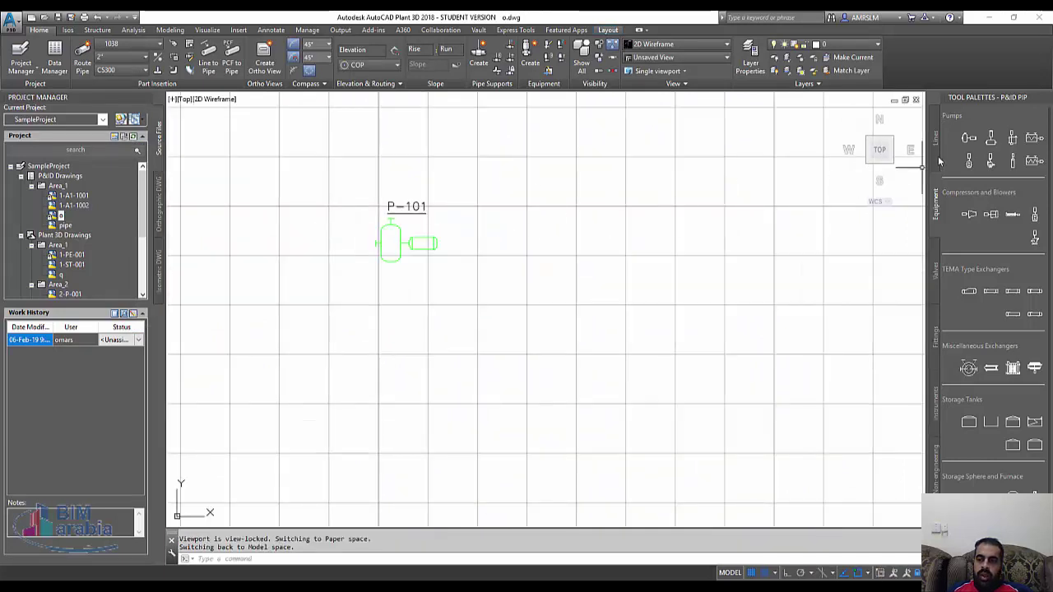
Place a second pump below P-101, tag it P-102, and put its label above it.
{"action": "left_click", "coordinate": [969, 138]}
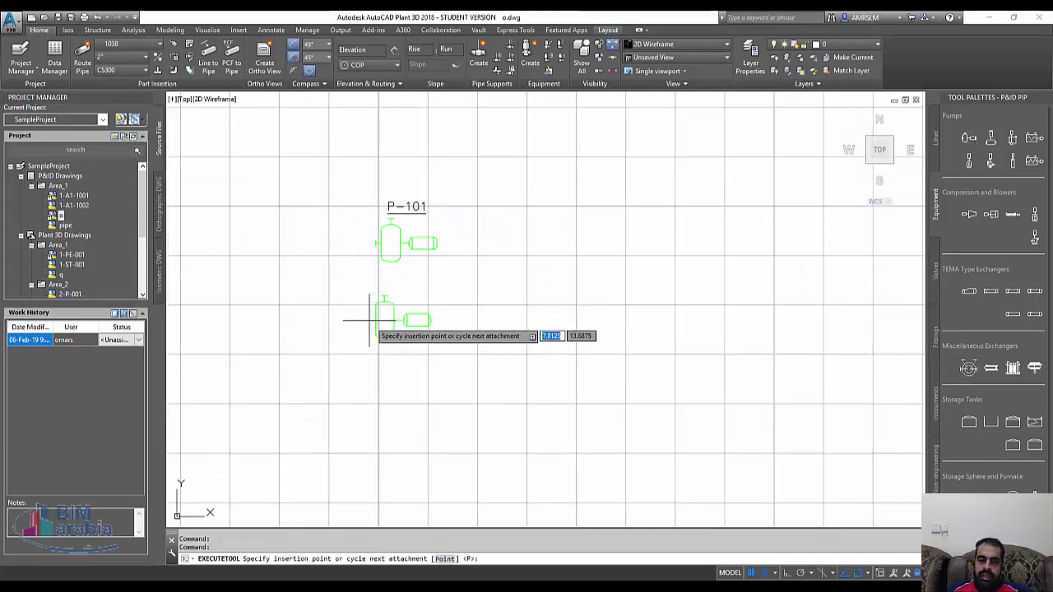
{"action": "left_click", "coordinate": [372, 338]}
{"action": "type", "text": "102"}
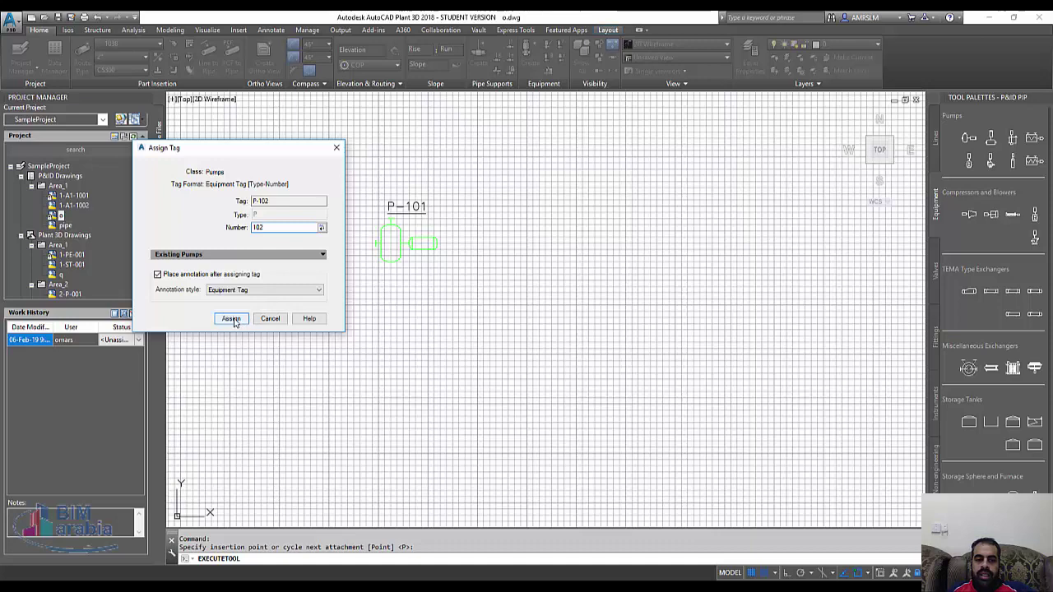
{"action": "left_click", "coordinate": [231, 319]}
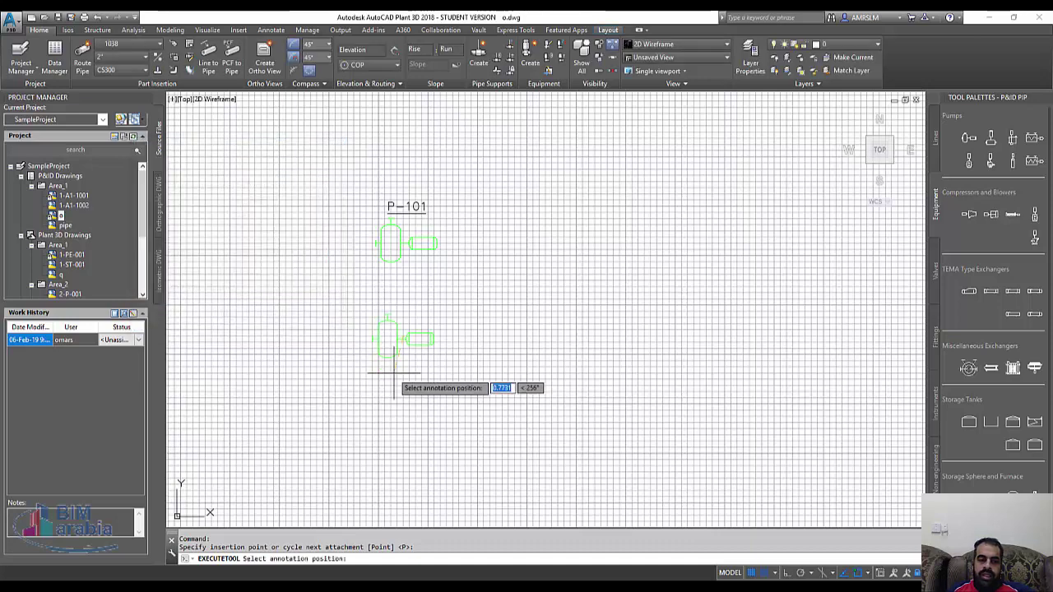
{"action": "scroll", "coordinate": [395, 297], "scroll_direction": "up", "scroll_amount": 5}
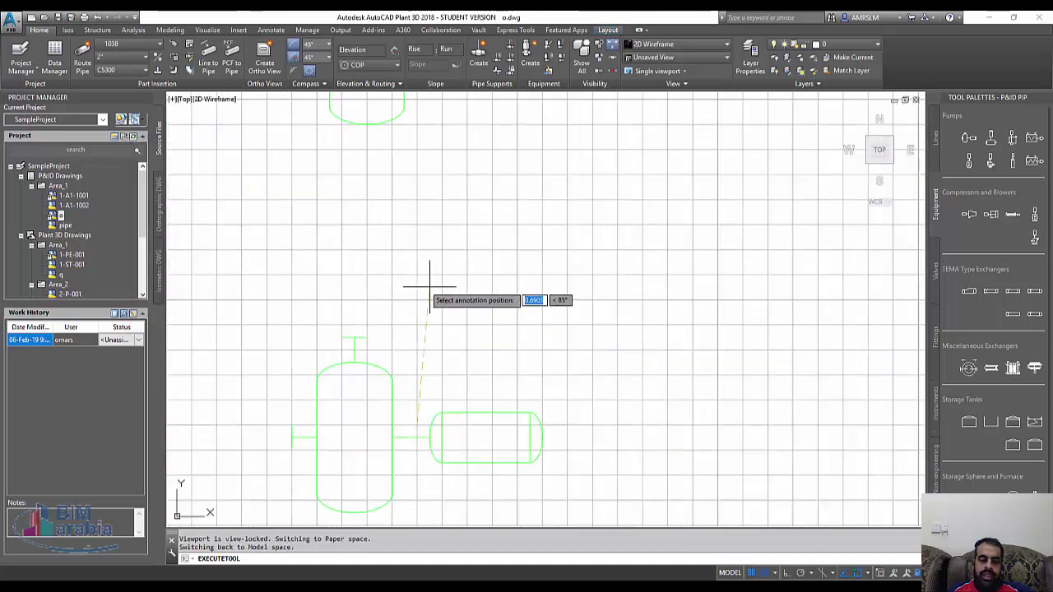
{"action": "left_click", "coordinate": [429, 286]}
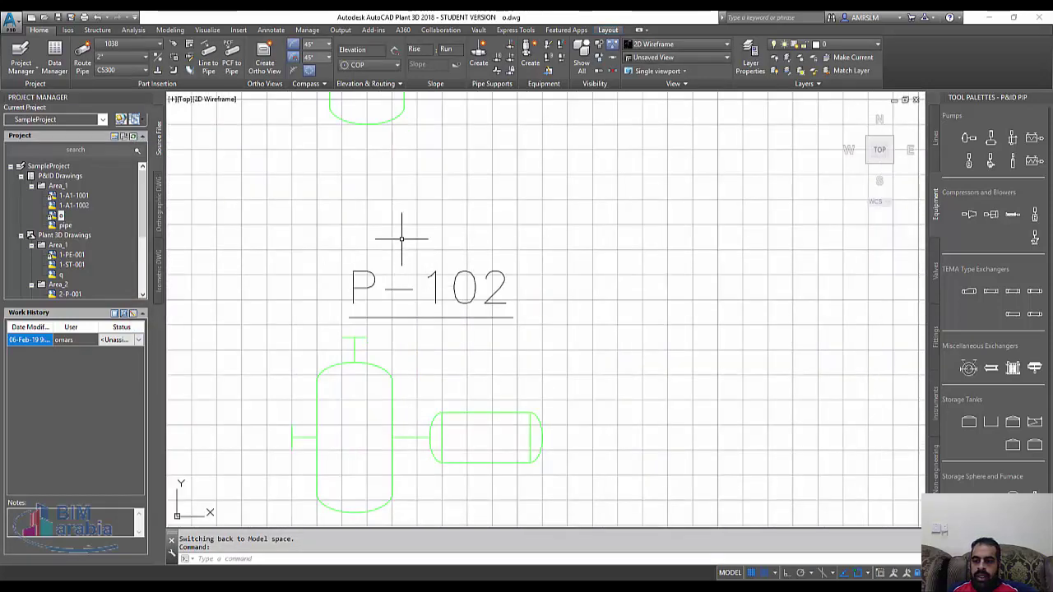
{"action": "scroll", "coordinate": [1015, 364], "scroll_direction": "down", "scroll_amount": 2}
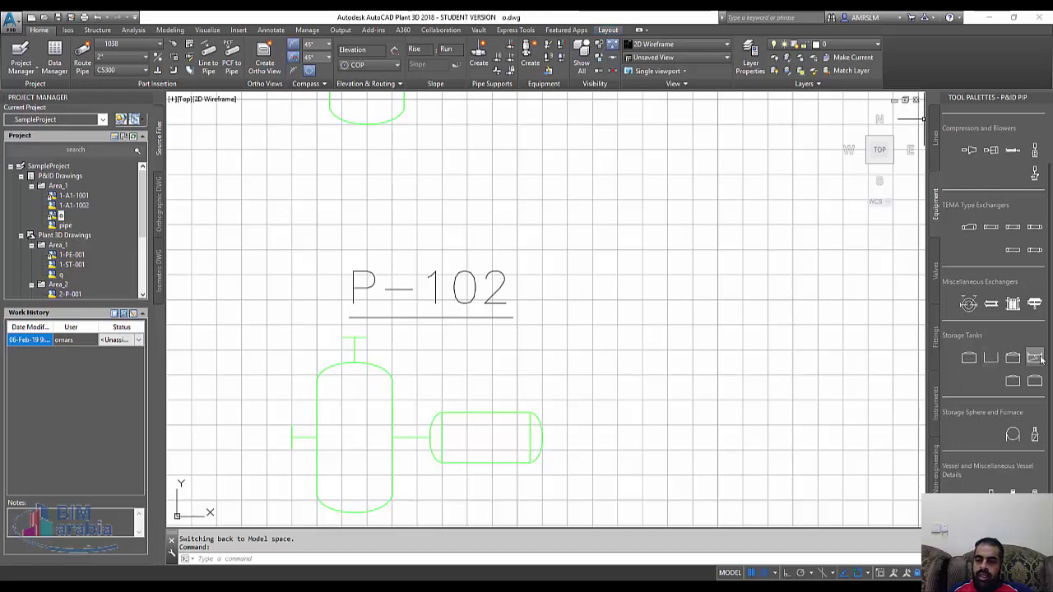
Draw a storage tank to the right of the pumps by picking its two corners.
{"action": "left_click", "coordinate": [970, 359]}
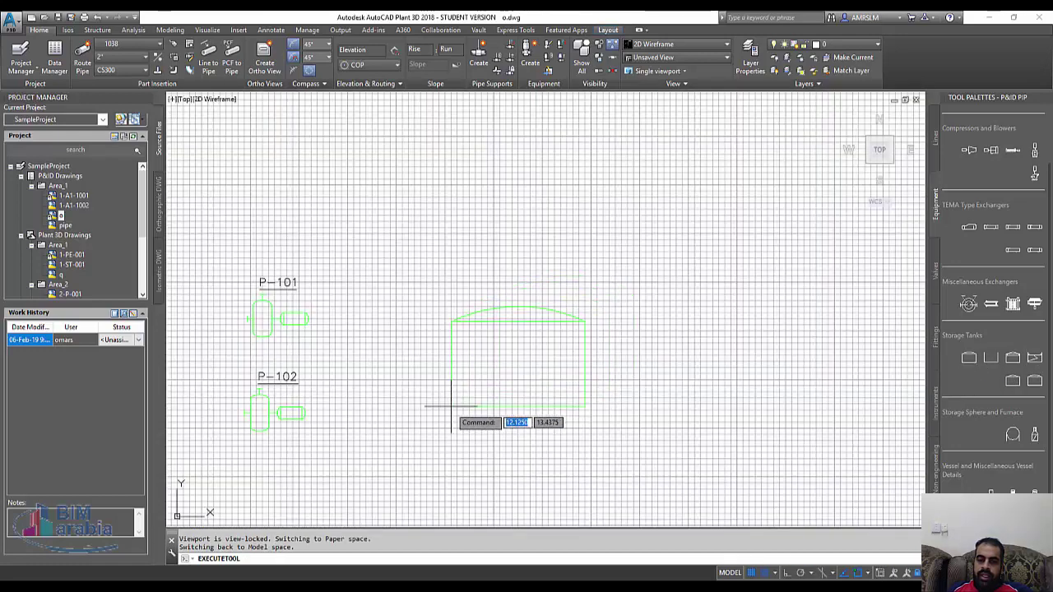
{"action": "left_click", "coordinate": [442, 407]}
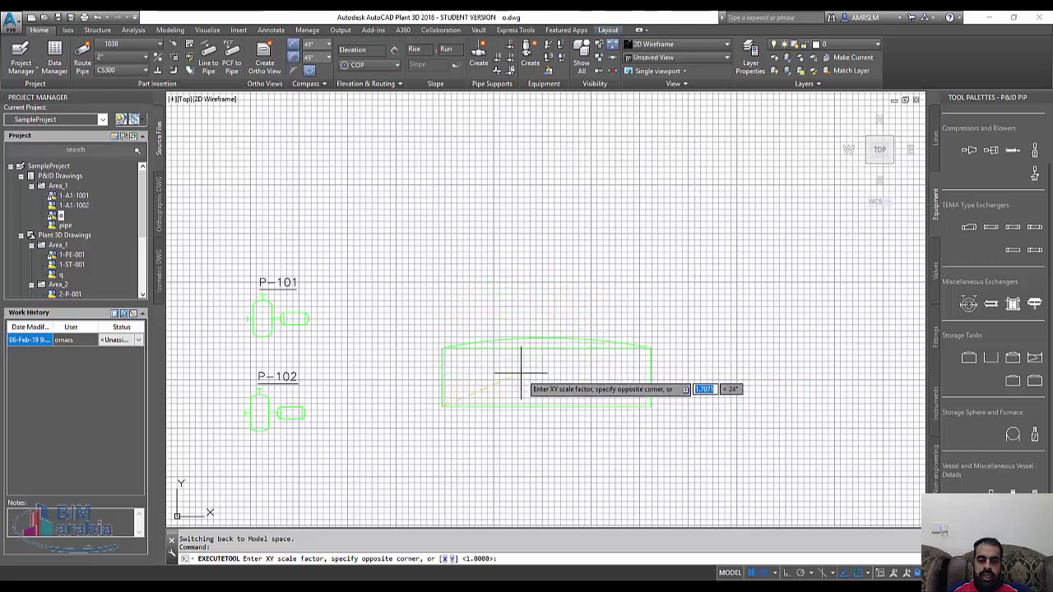
{"action": "left_click", "coordinate": [478, 358]}
{"action": "type", "text": "100"}
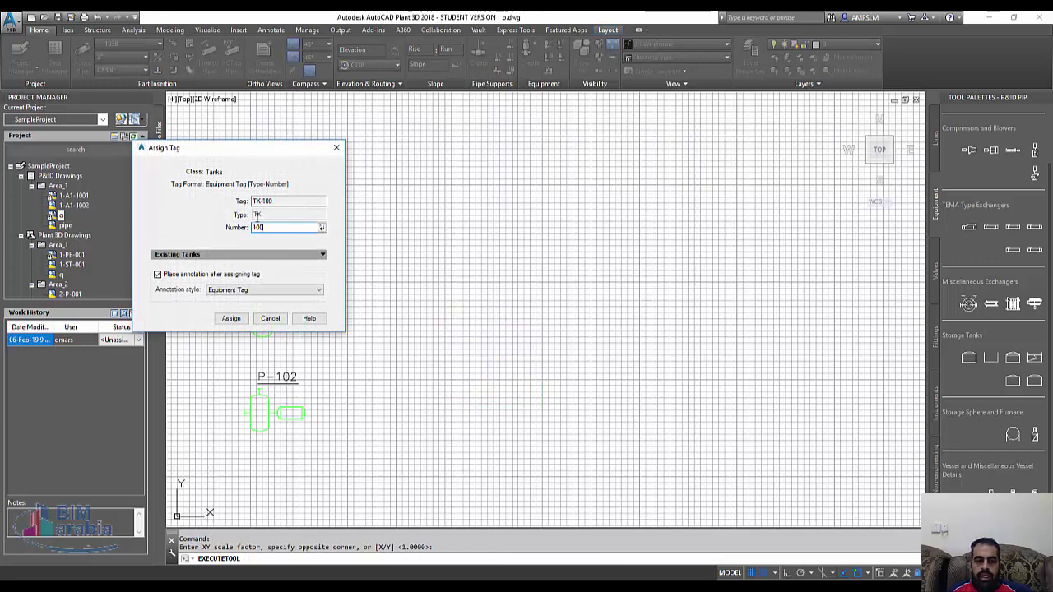
Tag the tank TK-100 with its label inside, then bring pumps P-101 and P-102 into view.
{"action": "left_click", "coordinate": [231, 321]}
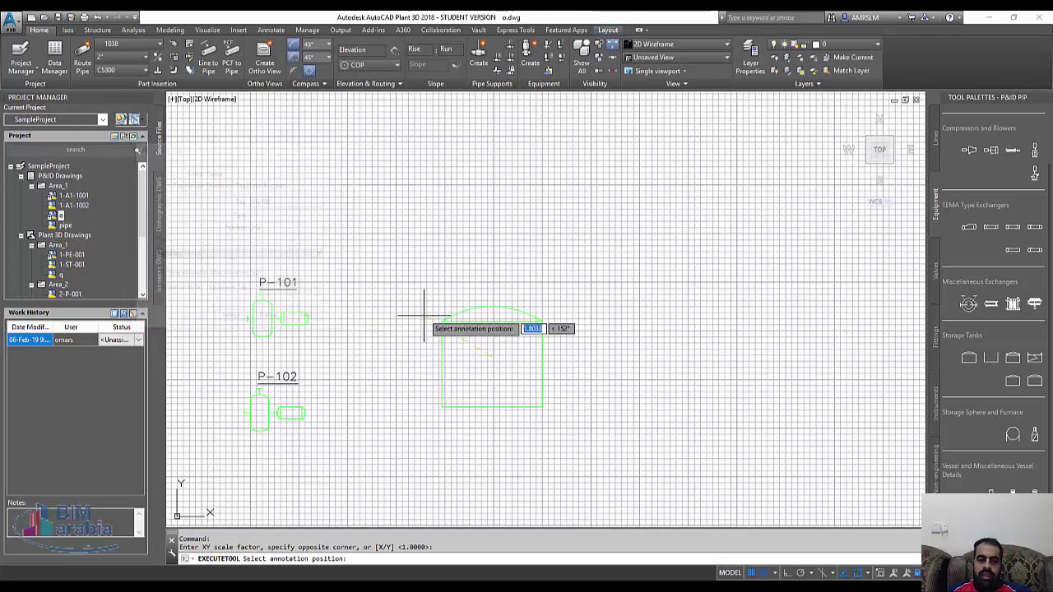
{"action": "scroll", "coordinate": [493, 353], "scroll_direction": "up", "scroll_amount": 2}
{"action": "scroll", "coordinate": [491, 358], "scroll_direction": "up", "scroll_amount": 3}
{"action": "left_click", "coordinate": [490, 357]}
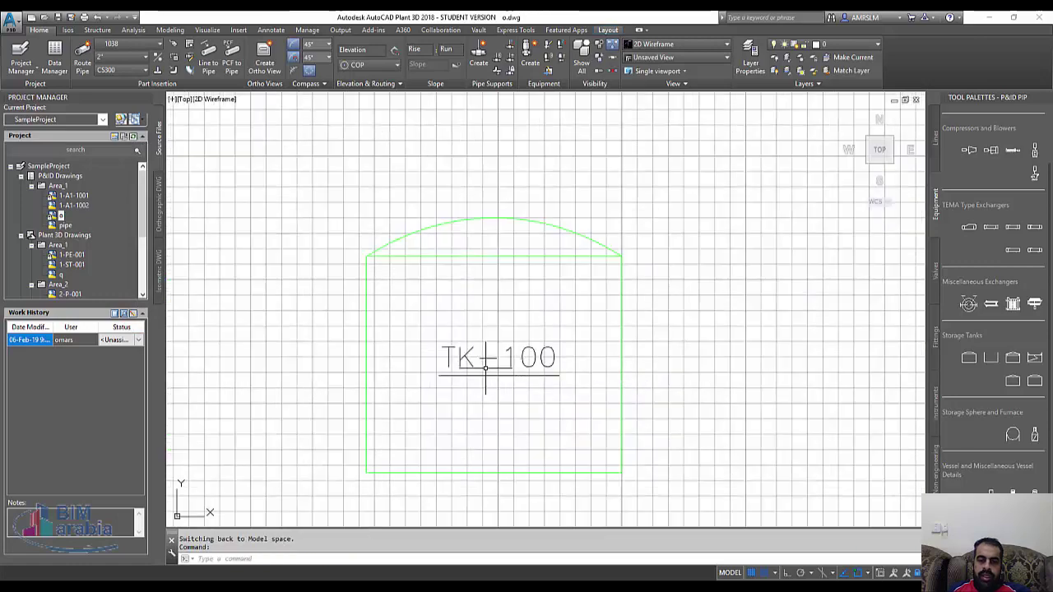
{"action": "scroll", "coordinate": [493, 362], "scroll_direction": "down", "scroll_amount": 5}
{"action": "middle_click_drag", "start_coordinate": [512, 371], "coordinate": [541, 328]}
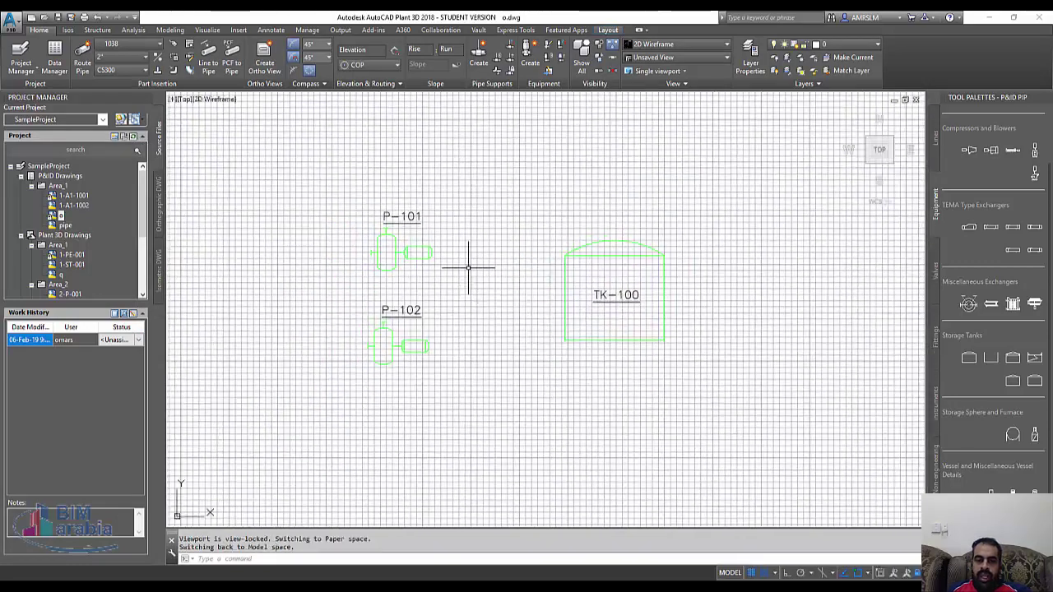
{"action": "scroll", "coordinate": [371, 238], "scroll_direction": "up", "scroll_amount": 3}
Draw a secondary line from P-101's nozzle up, across and down to TK-100's edge.
{"action": "left_click", "coordinate": [428, 281]}
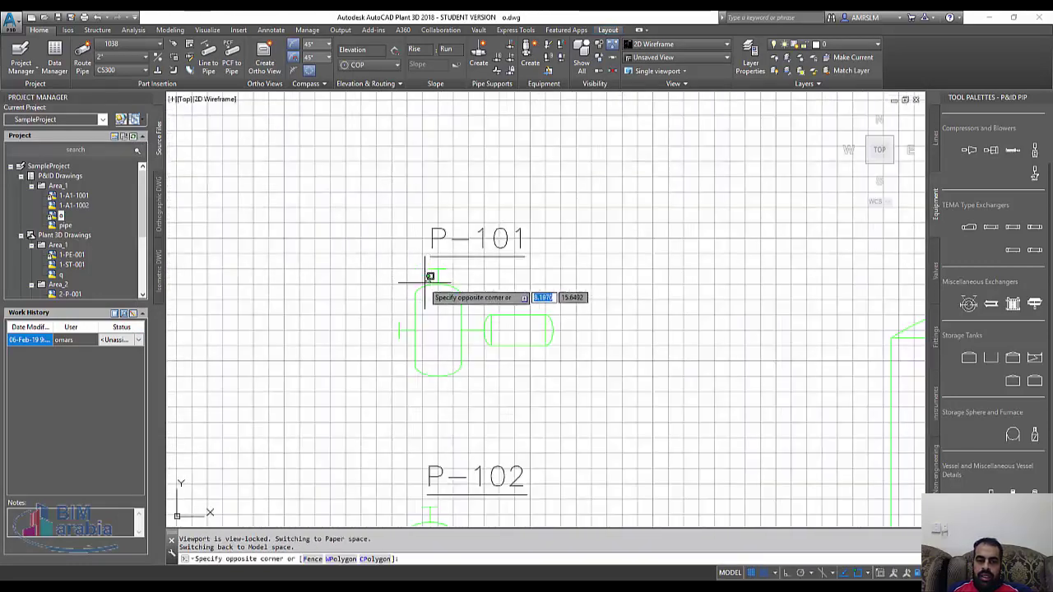
{"action": "left_click", "coordinate": [393, 377]}
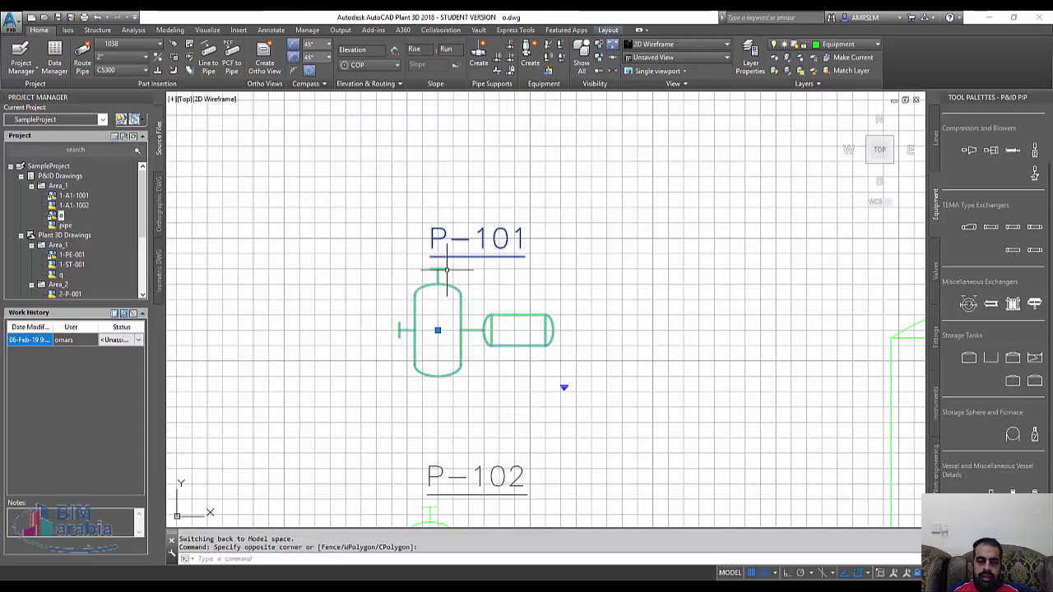
{"action": "left_click", "coordinate": [937, 145]}
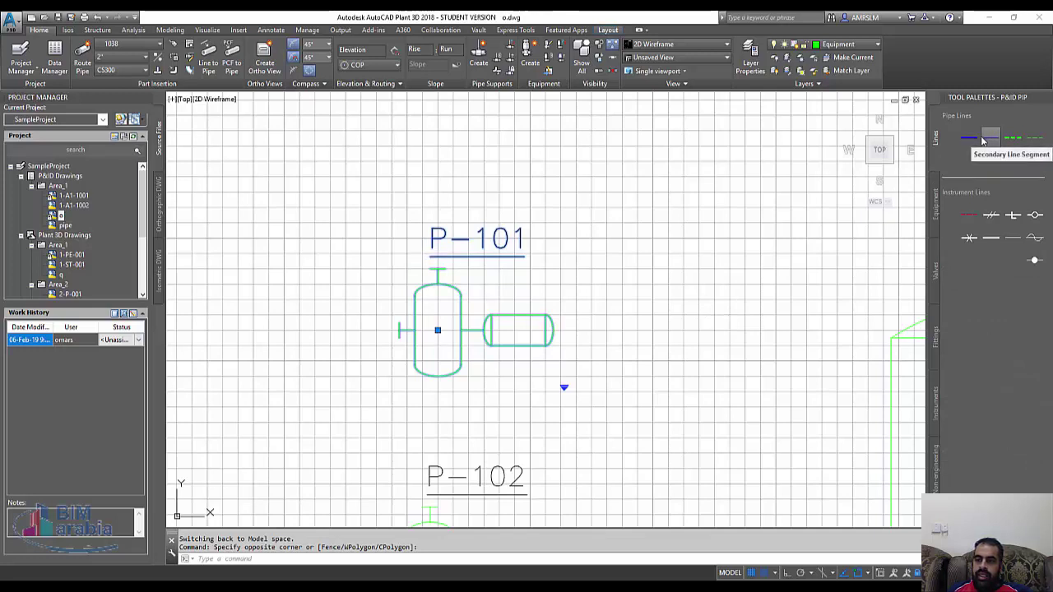
{"action": "left_click", "coordinate": [981, 142]}
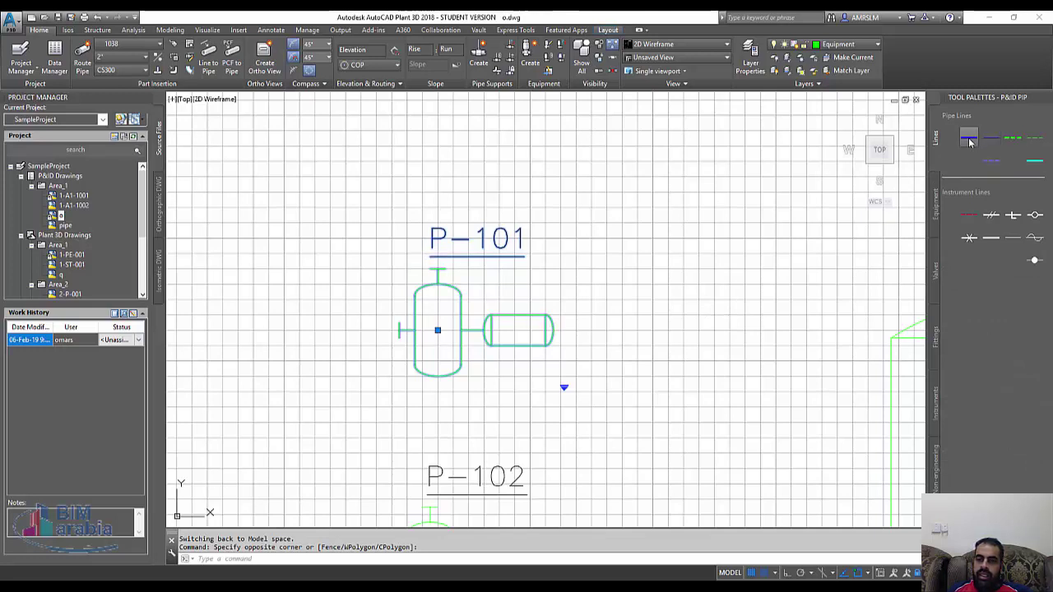
{"action": "left_click", "coordinate": [438, 268]}
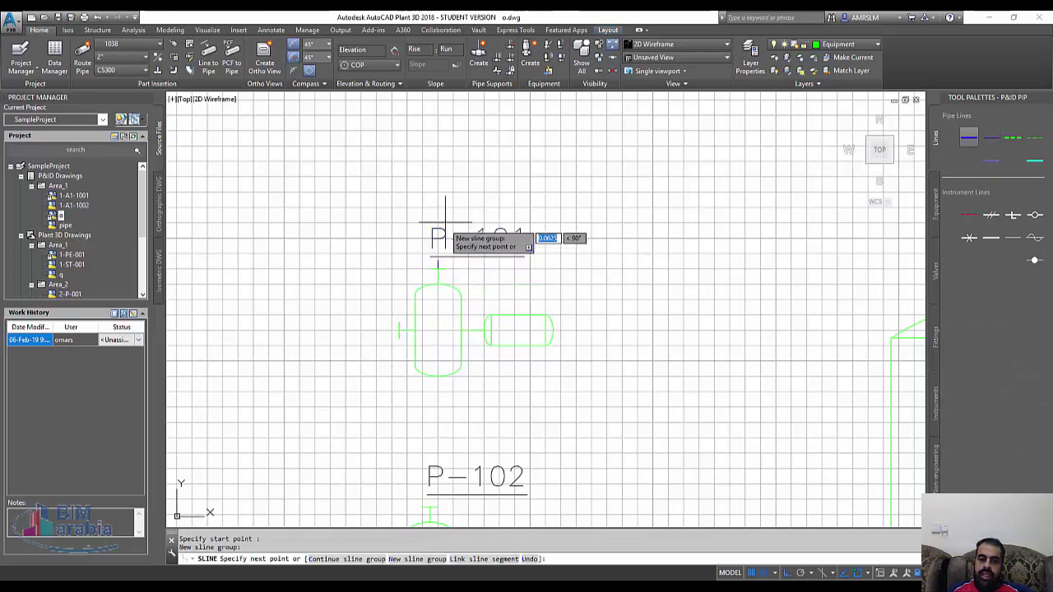
{"action": "left_click", "coordinate": [460, 162]}
{"action": "scroll", "coordinate": [568, 160], "scroll_direction": "down", "scroll_amount": 3}
{"action": "scroll", "coordinate": [487, 148], "scroll_direction": "up", "scroll_amount": 5}
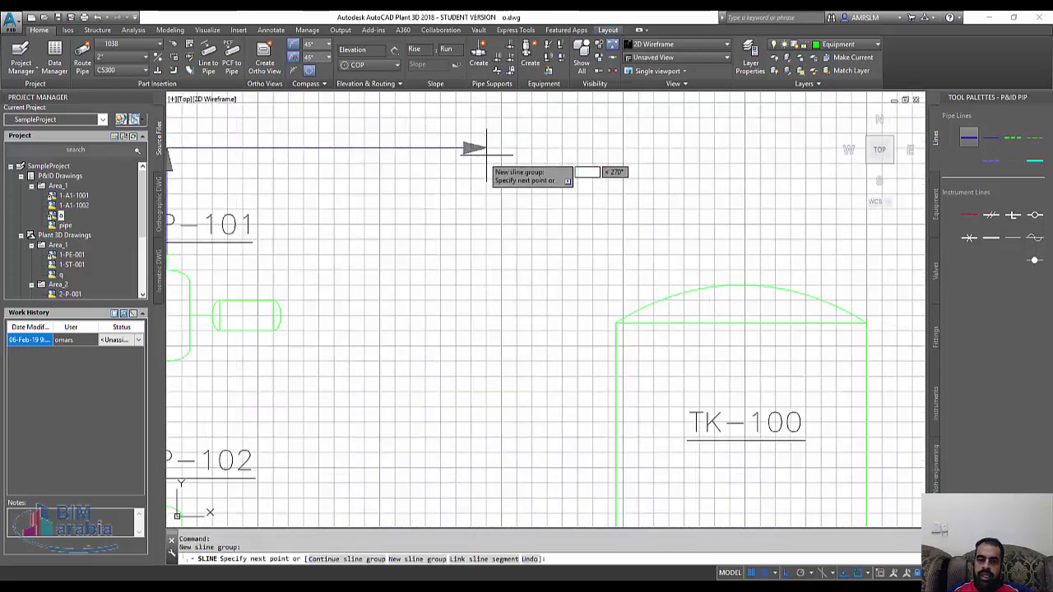
{"action": "left_click", "coordinate": [486, 148]}
{"action": "left_click", "coordinate": [487, 391]}
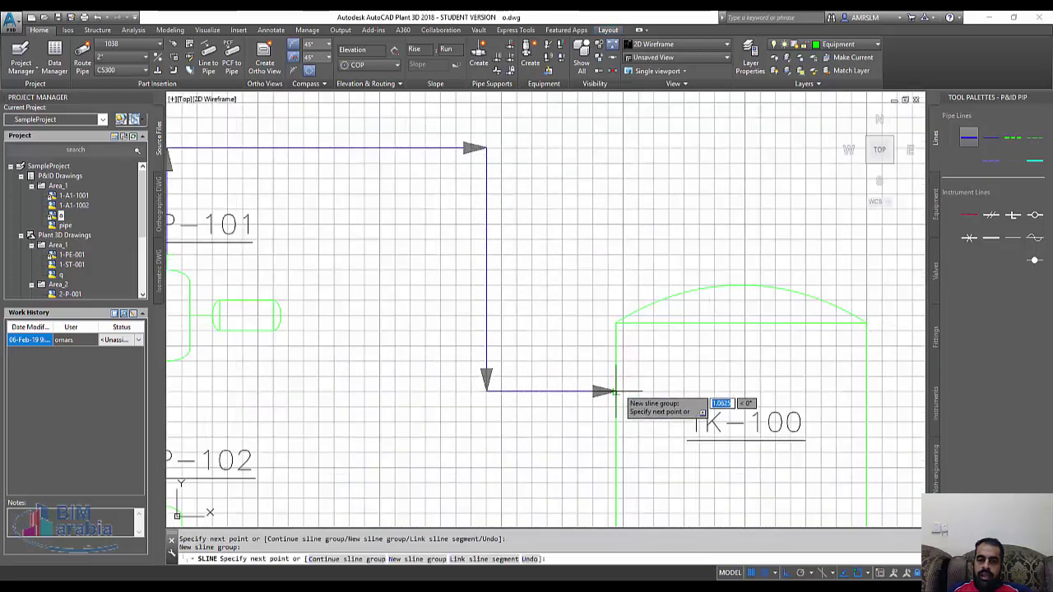
{"action": "left_click", "coordinate": [615, 392]}
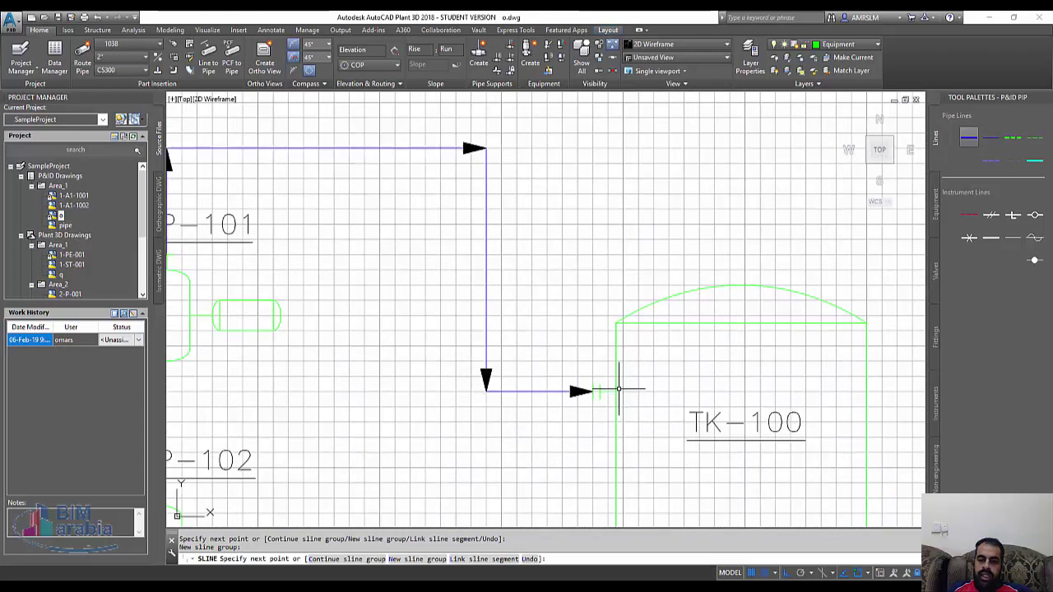
{"action": "key", "text": "Return"}
Adjust the nozzle connection where the P-101 line enters TK-100.
{"action": "scroll", "coordinate": [586, 383], "scroll_direction": "up", "scroll_amount": 3}
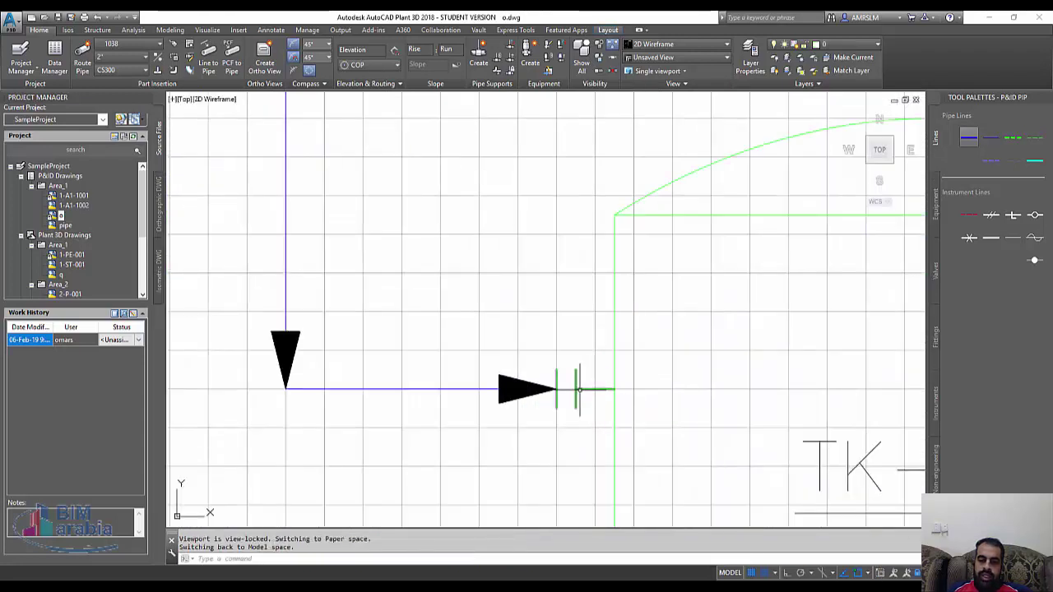
{"action": "left_click", "coordinate": [576, 376]}
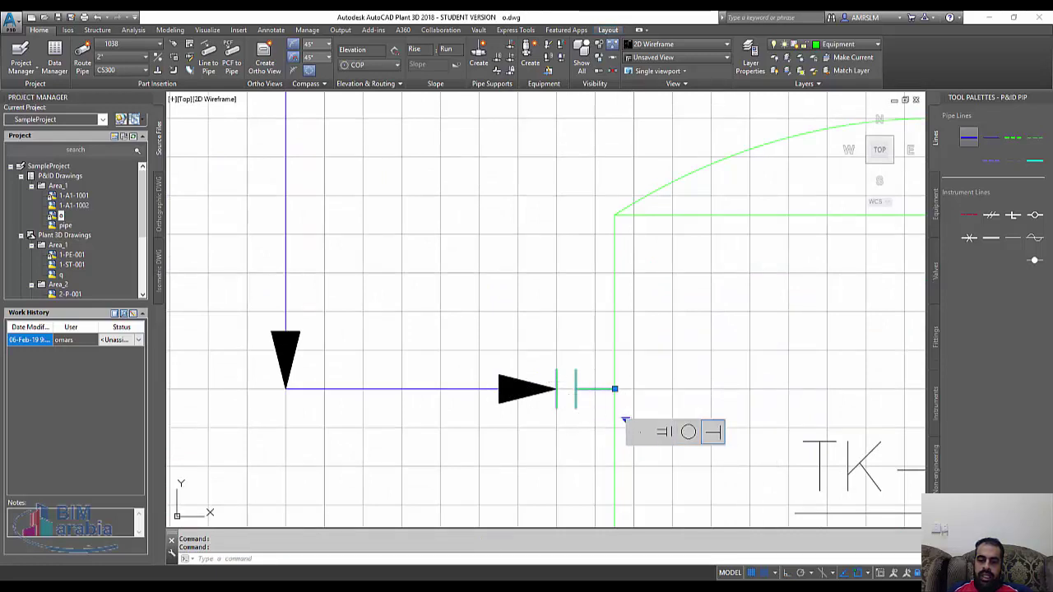
{"action": "left_click", "coordinate": [604, 394]}
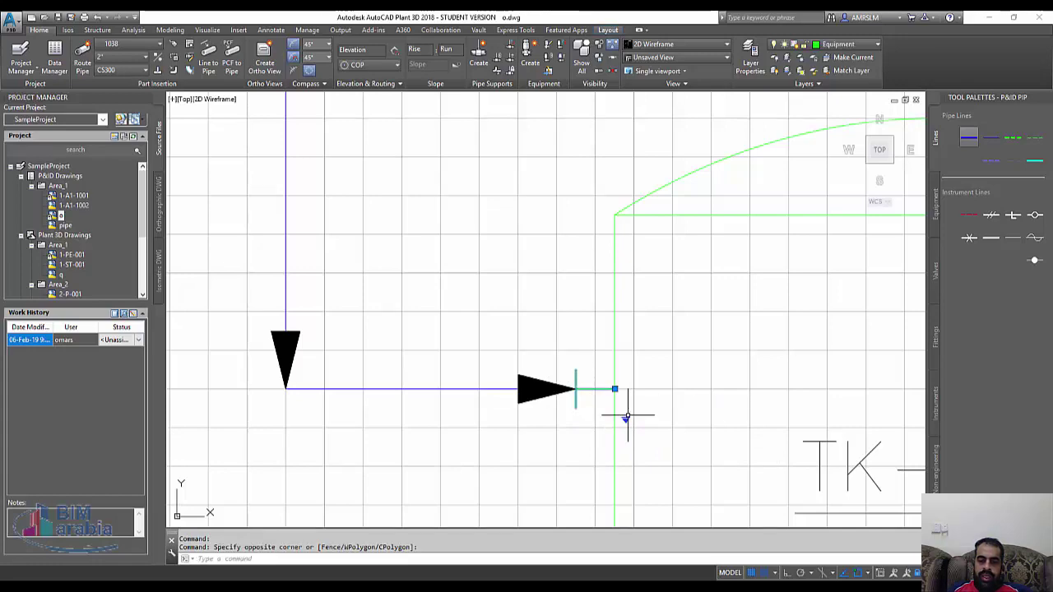
{"action": "scroll", "coordinate": [488, 319], "scroll_direction": "down", "scroll_amount": 3}
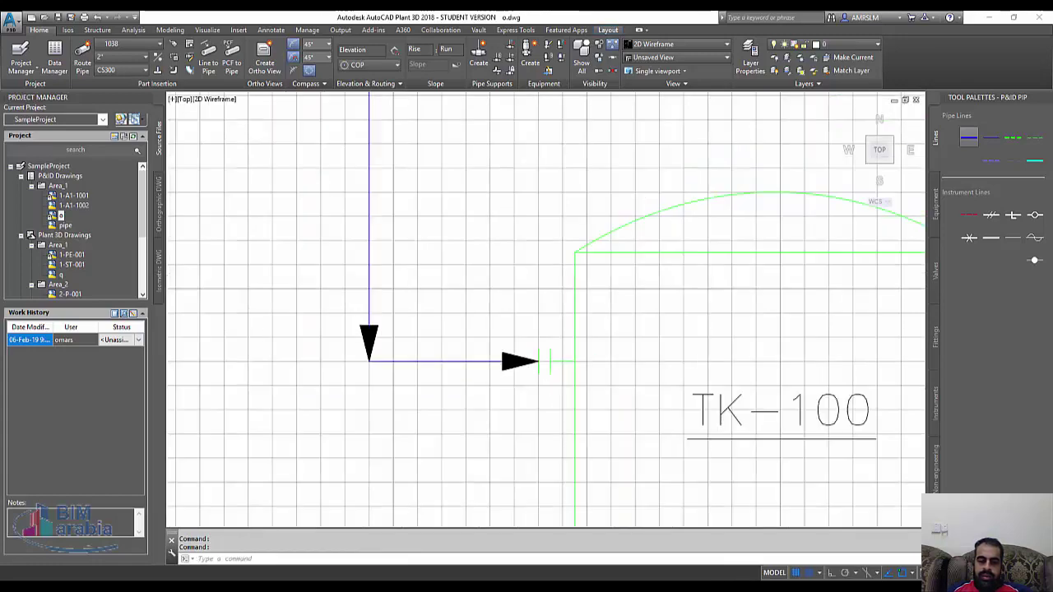
{"action": "scroll", "coordinate": [450, 362], "scroll_direction": "down", "scroll_amount": 6}
{"action": "middle_click_drag", "start_coordinate": [450, 362], "coordinate": [521, 343]}
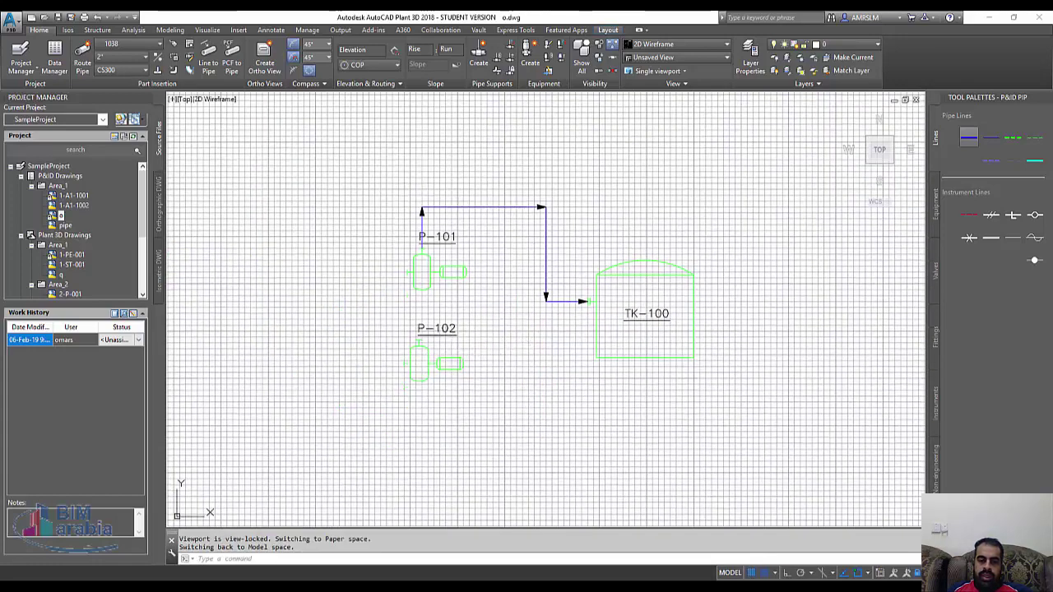
Draw a secondary line from P-102 right toward the tank and up onto the P-101 line.
{"action": "left_click", "coordinate": [429, 339]}
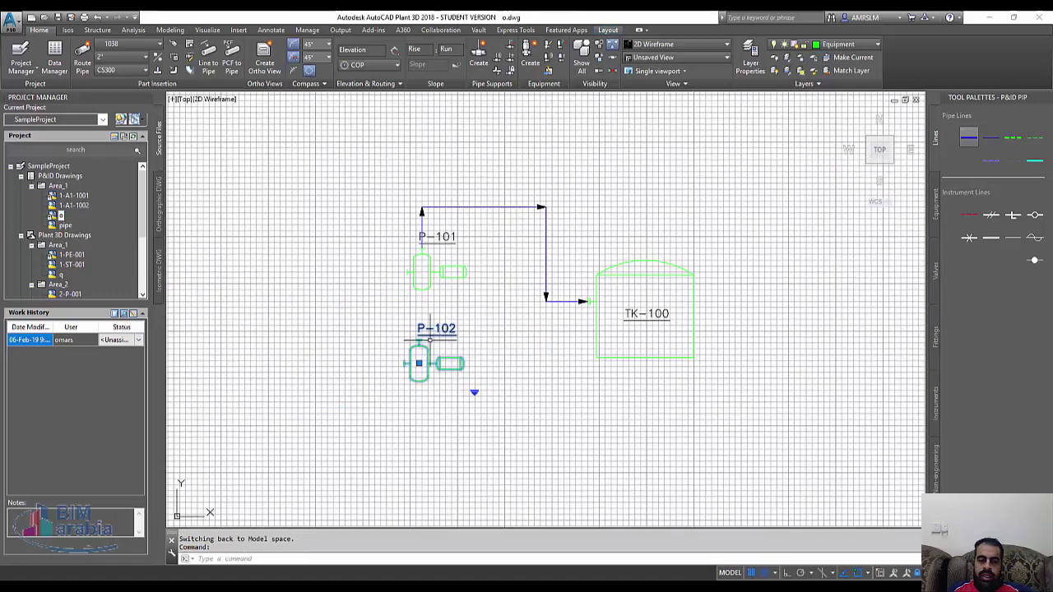
{"action": "left_click", "coordinate": [998, 145]}
{"action": "scroll", "coordinate": [465, 308], "scroll_direction": "up", "scroll_amount": 2}
{"action": "scroll", "coordinate": [465, 313], "scroll_direction": "up", "scroll_amount": 4}
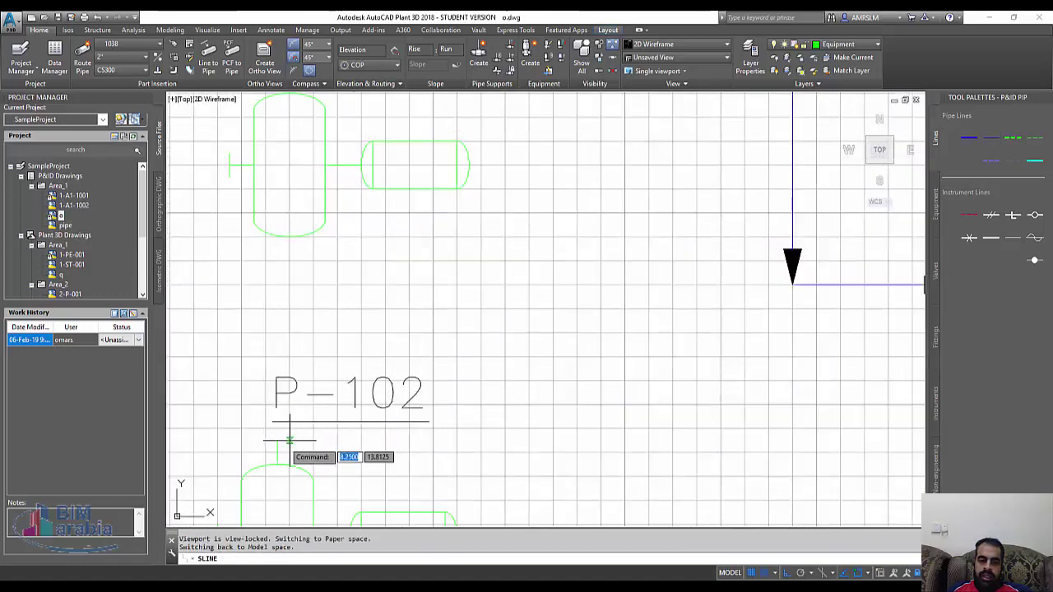
{"action": "scroll", "coordinate": [288, 427], "scroll_direction": "down", "scroll_amount": 2}
{"action": "scroll", "coordinate": [284, 403], "scroll_direction": "up", "scroll_amount": 2}
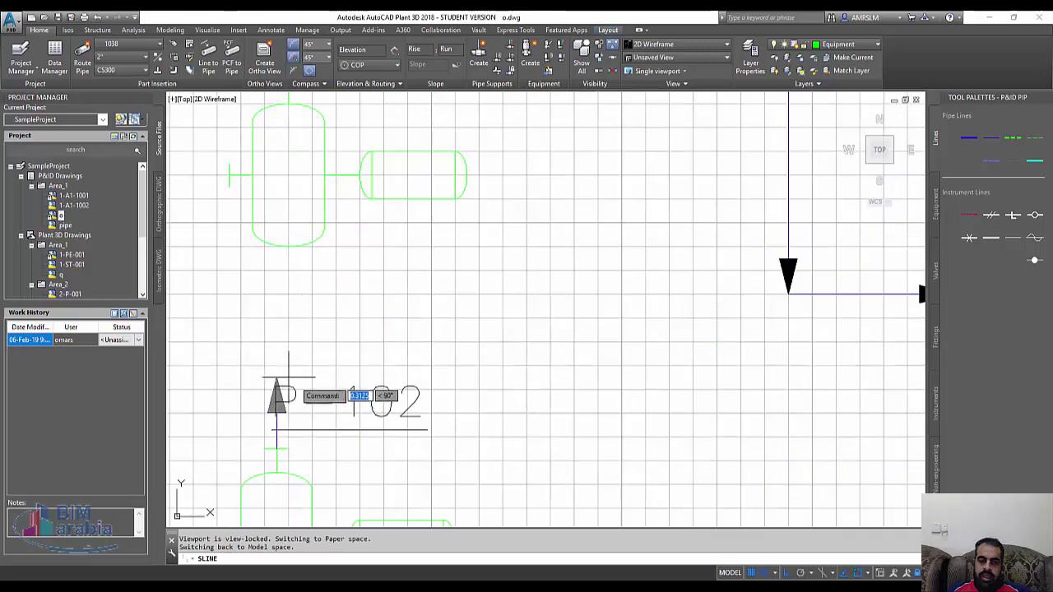
{"action": "scroll", "coordinate": [290, 391], "scroll_direction": "up", "scroll_amount": 4}
{"action": "scroll", "coordinate": [297, 378], "scroll_direction": "down", "scroll_amount": 4}
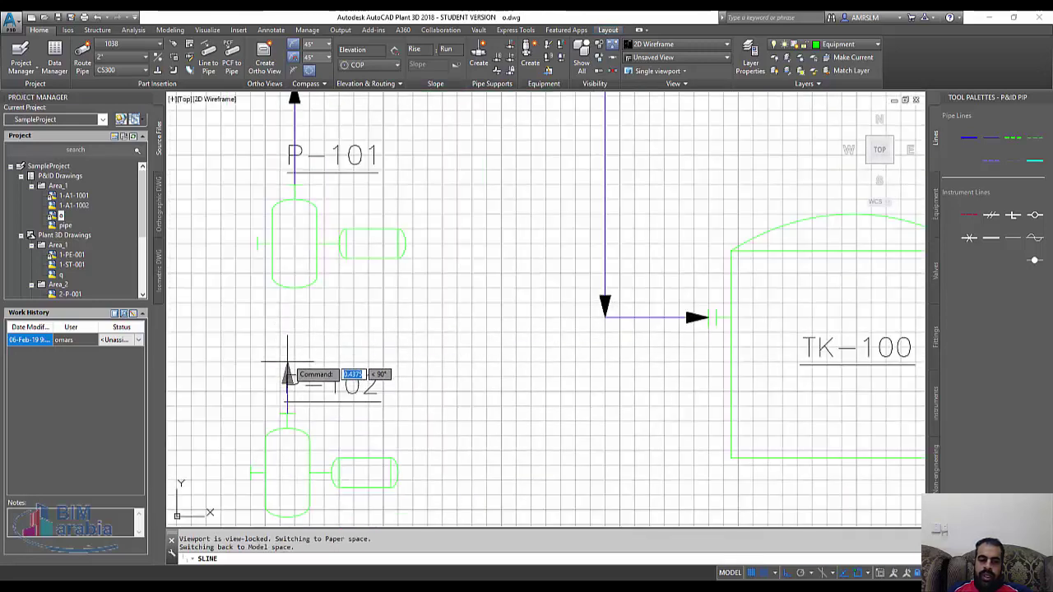
{"action": "left_click", "coordinate": [288, 362]}
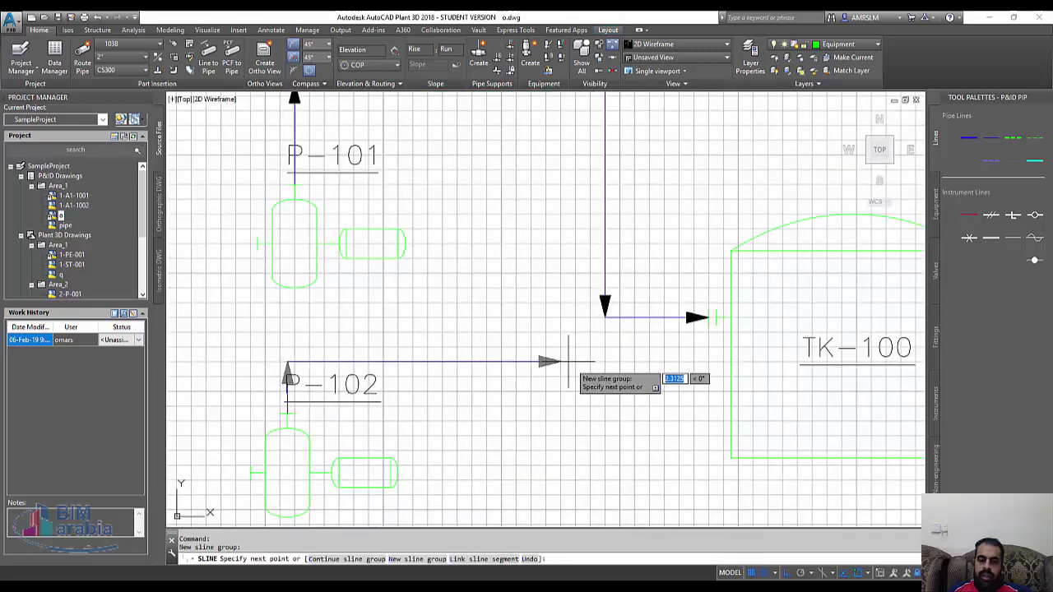
{"action": "left_click", "coordinate": [627, 362]}
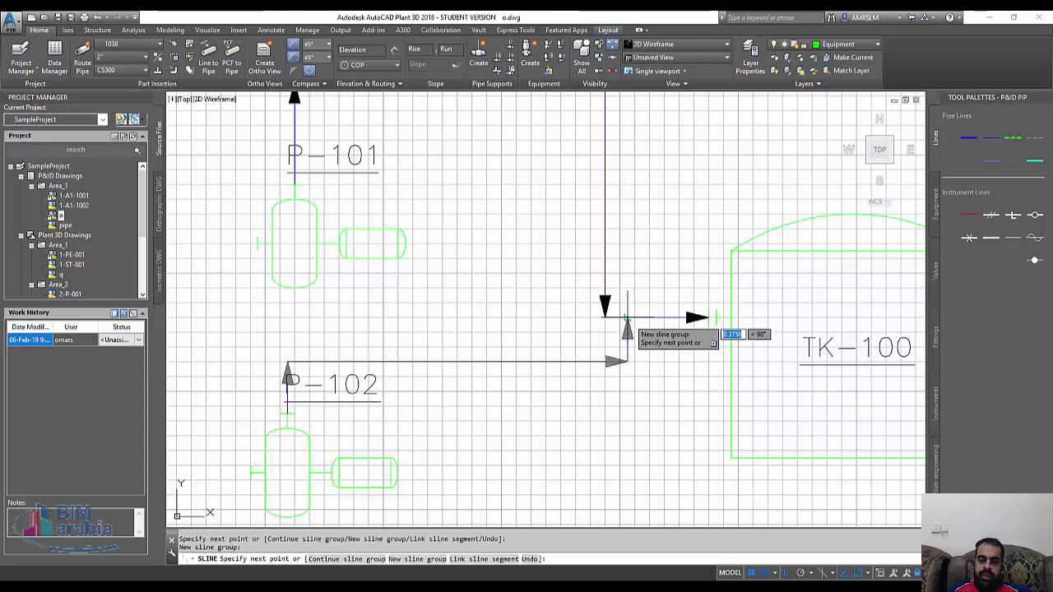
{"action": "left_click", "coordinate": [627, 317]}
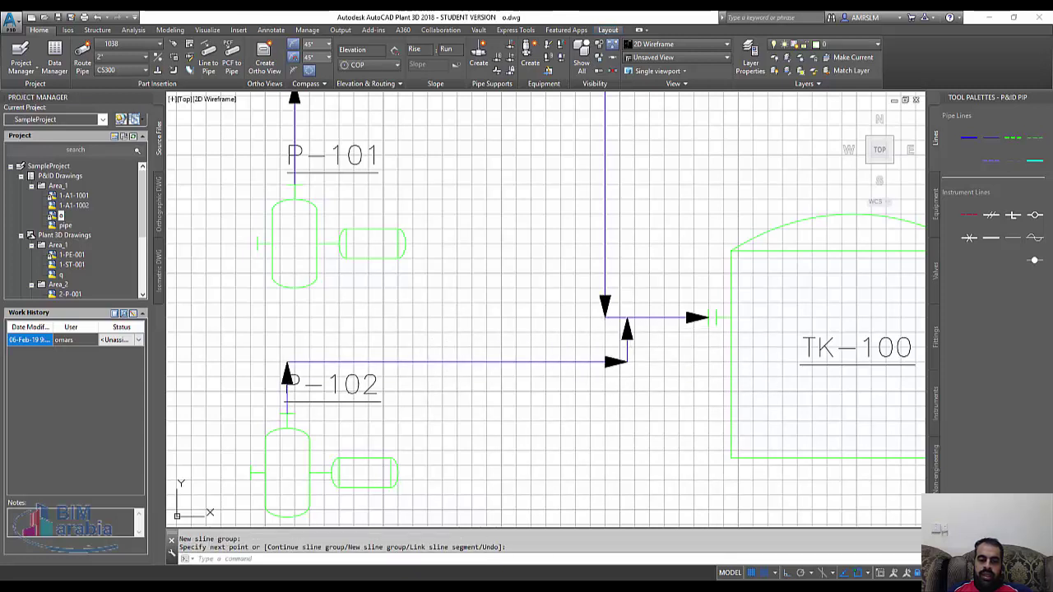
{"action": "left_click", "coordinate": [429, 362]}
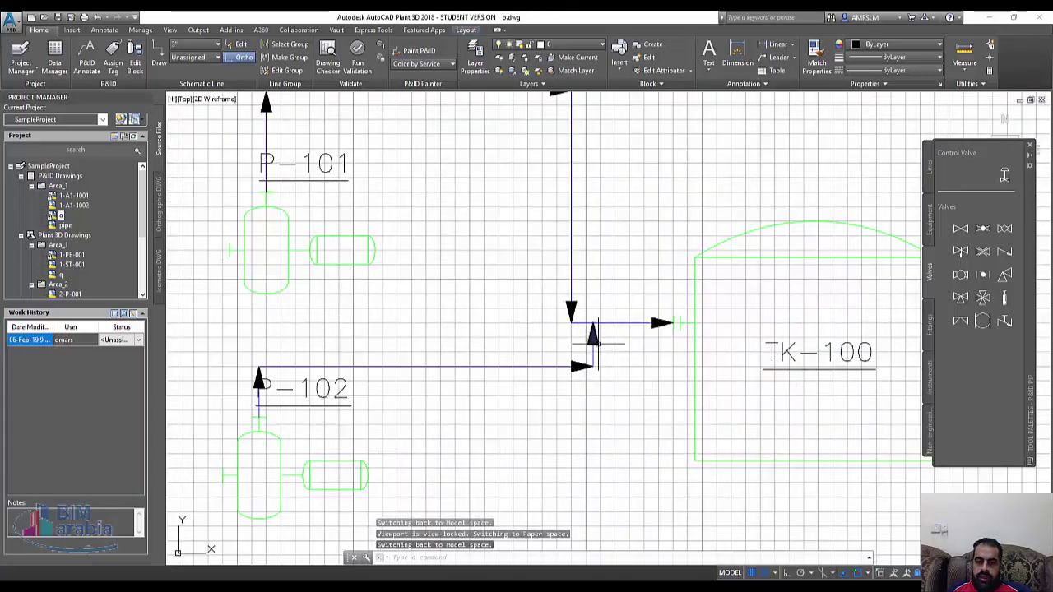
Stretch the P-102 line's end point left so it sits under the upper valve.
{"action": "left_click", "coordinate": [598, 344]}
{"action": "scroll", "coordinate": [591, 366], "scroll_direction": "up", "scroll_amount": 5}
{"action": "left_click", "coordinate": [576, 370]}
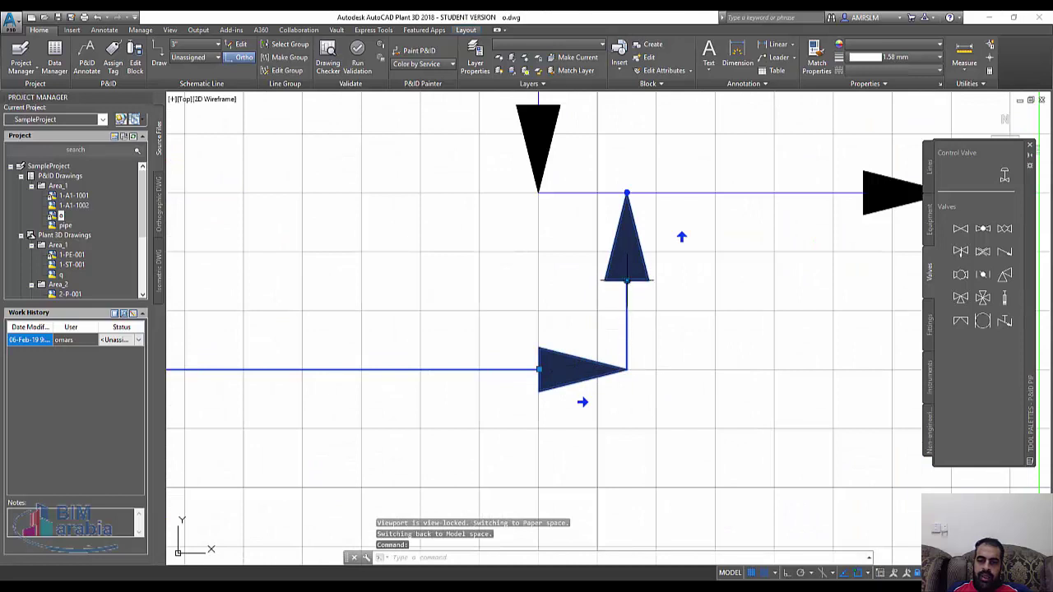
{"action": "left_click", "coordinate": [627, 280]}
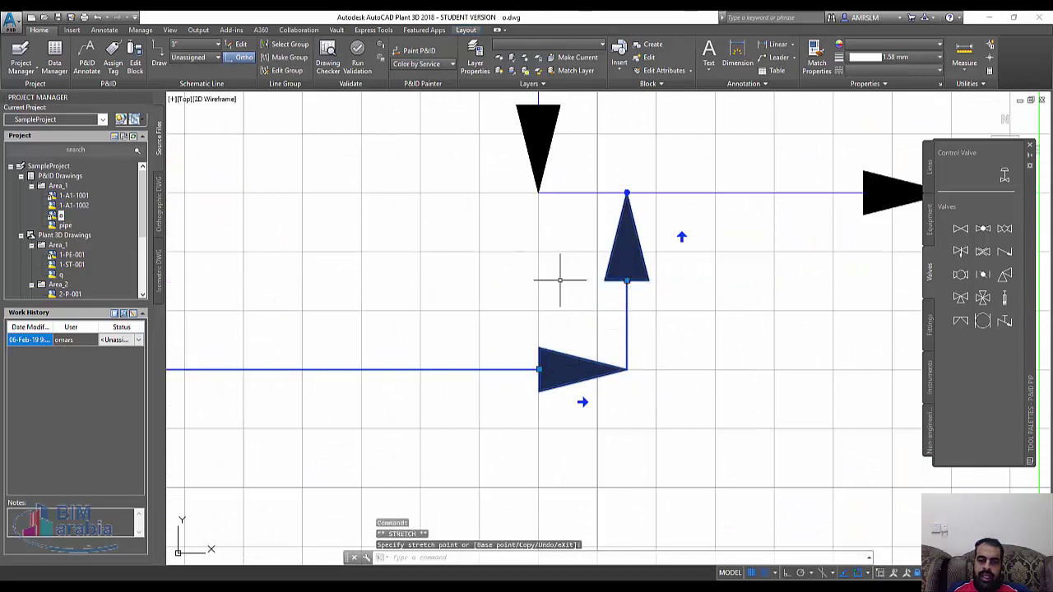
{"action": "key", "text": "Escape"}
{"action": "left_click", "coordinate": [630, 315]}
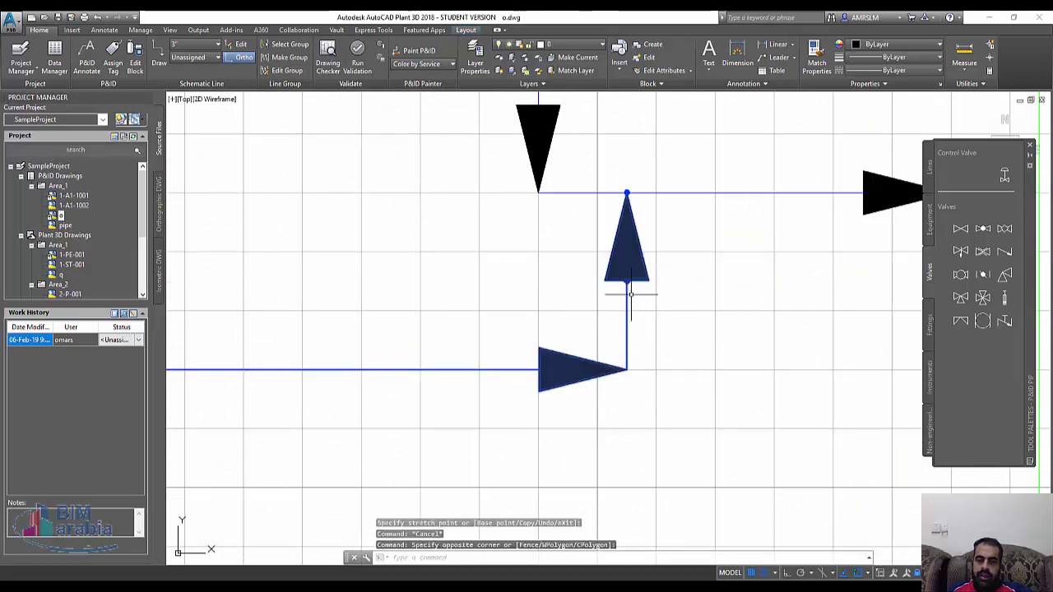
{"action": "left_click", "coordinate": [627, 281]}
{"action": "left_click", "coordinate": [539, 281]}
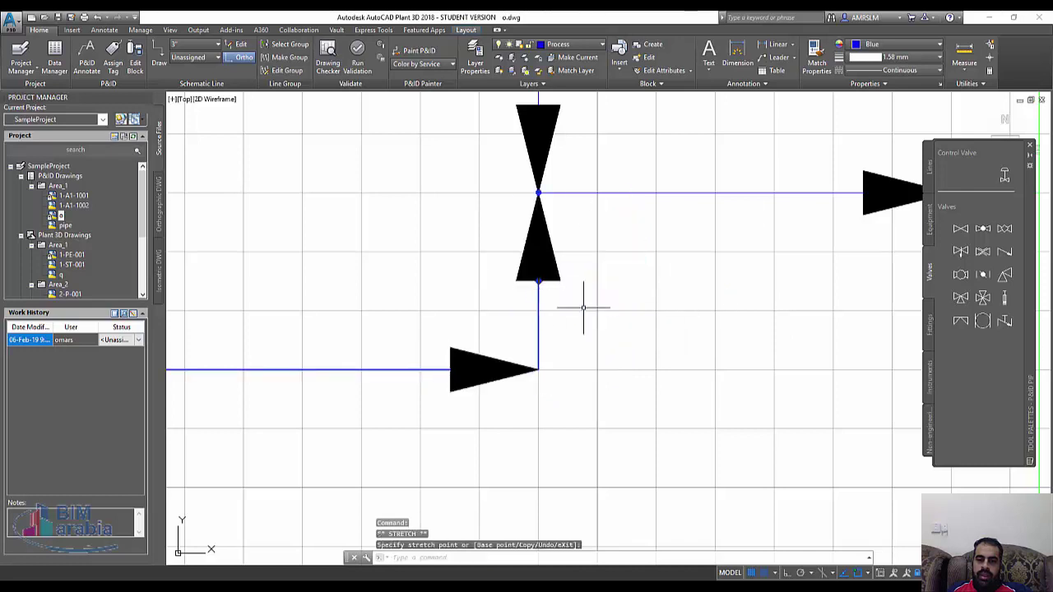
{"action": "scroll", "coordinate": [589, 263], "scroll_direction": "down", "scroll_amount": 2}
Undo an attempted valve move and zoom out to review the junction before TK-100.
{"action": "left_click", "coordinate": [570, 240]}
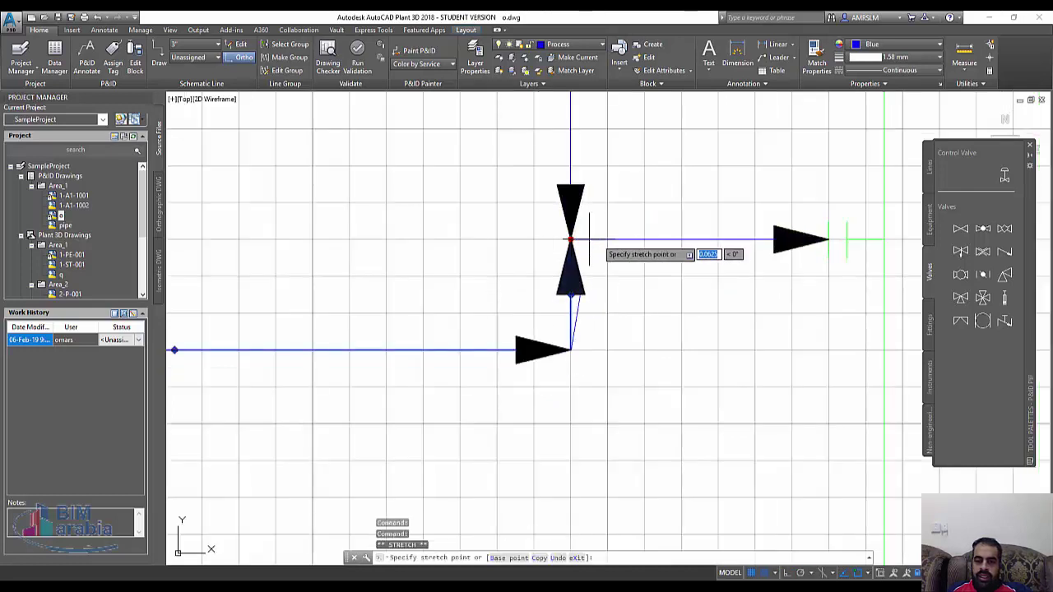
{"action": "left_click", "coordinate": [609, 240]}
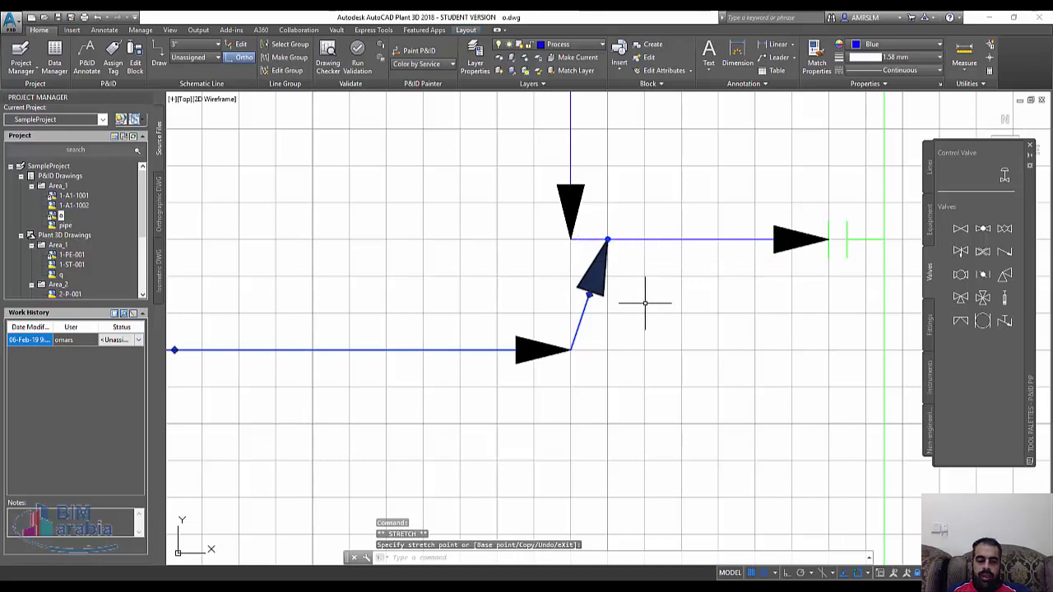
{"action": "key", "text": "ctrl+z"}
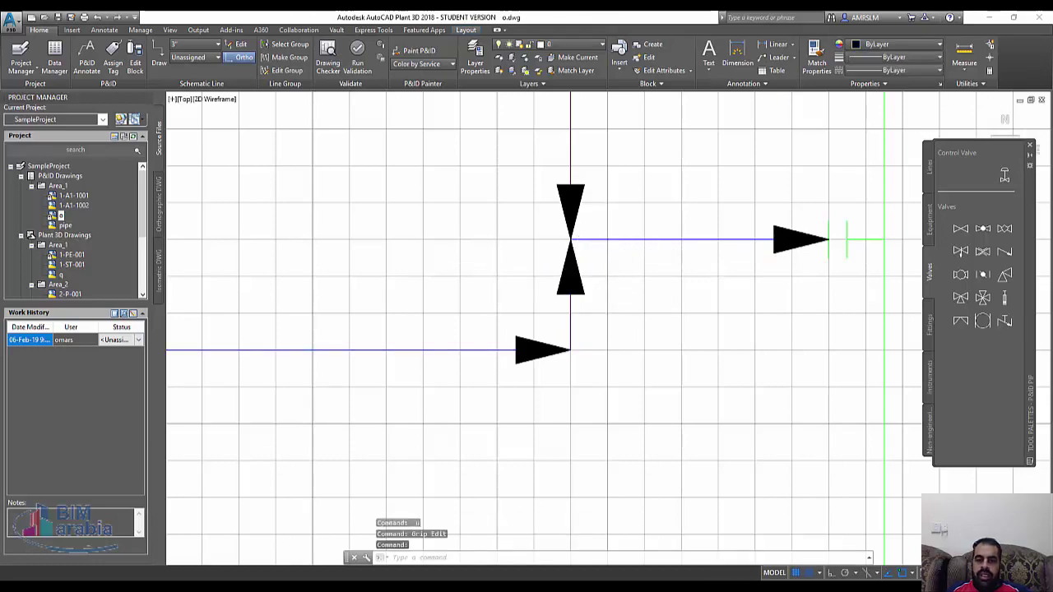
{"action": "scroll", "coordinate": [510, 329], "scroll_direction": "down", "scroll_amount": 8}
{"action": "scroll", "coordinate": [482, 332], "scroll_direction": "up", "scroll_amount": 1}
{"action": "scroll", "coordinate": [448, 339], "scroll_direction": "up", "scroll_amount": 2}
Copy pump P-102 and its tag to a position below it.
{"action": "left_click", "coordinate": [419, 386]}
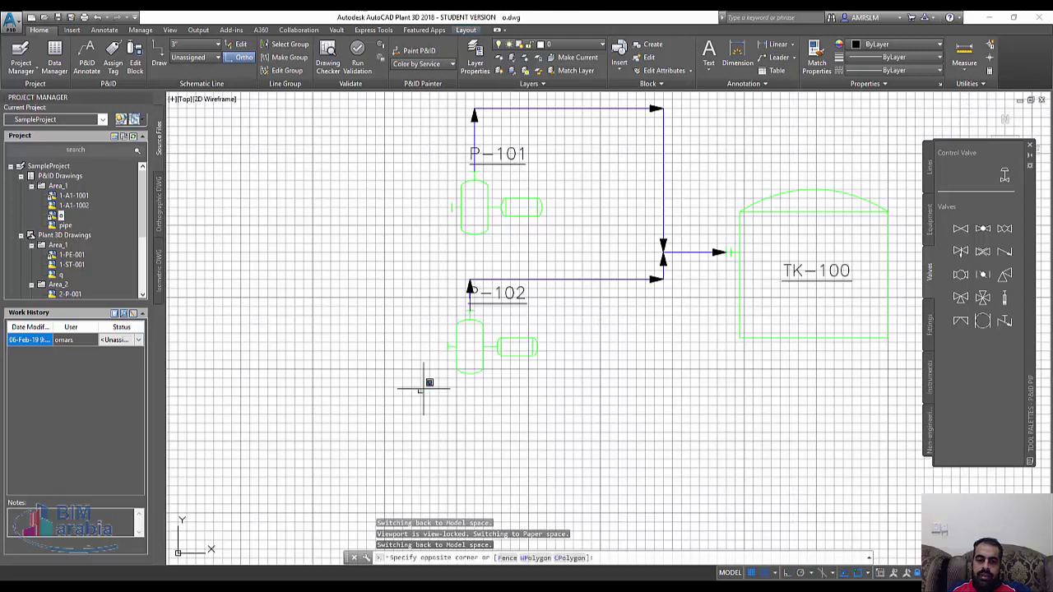
{"action": "left_click", "coordinate": [501, 354]}
{"action": "left_click", "coordinate": [501, 354]}
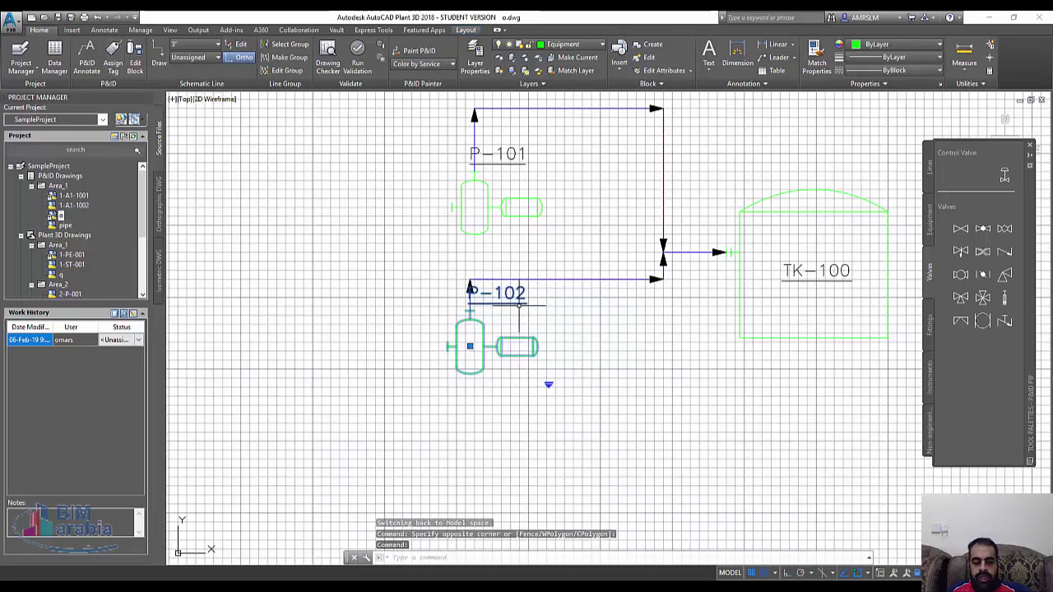
{"action": "type", "text": "o"}
{"action": "key", "text": "Return"}
{"action": "left_click", "coordinate": [565, 352]}
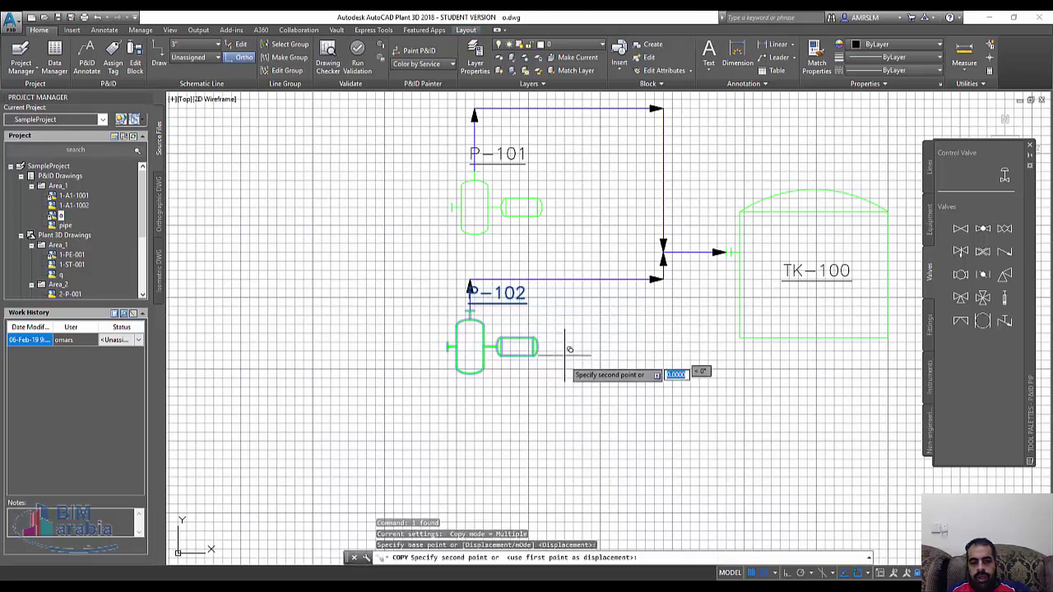
{"action": "key", "text": "Escape"}
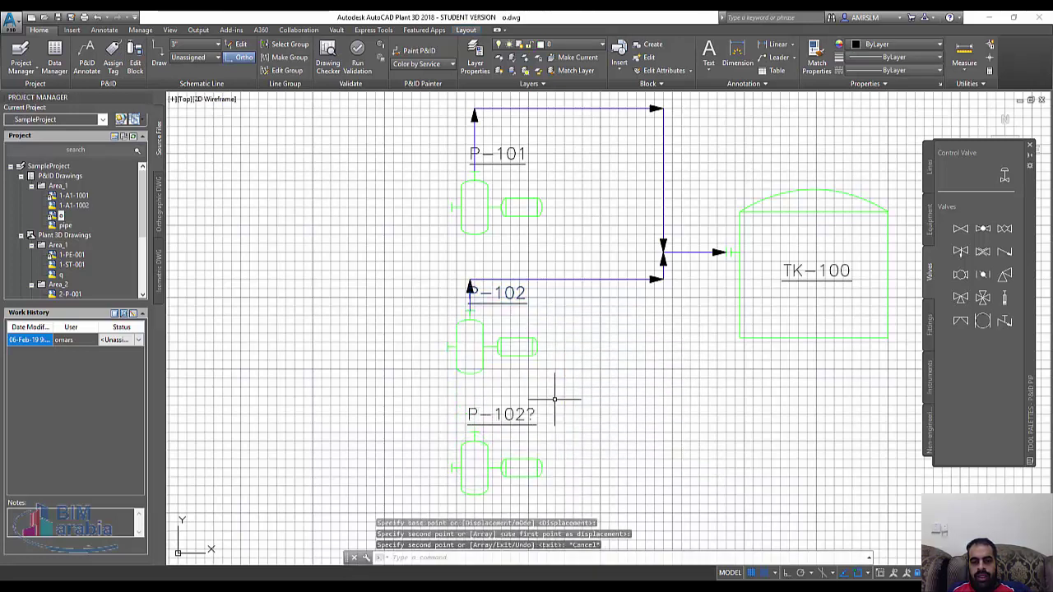
Change the copied pump's tag number to 103, making it P-103.
{"action": "double_click", "coordinate": [498, 414]}
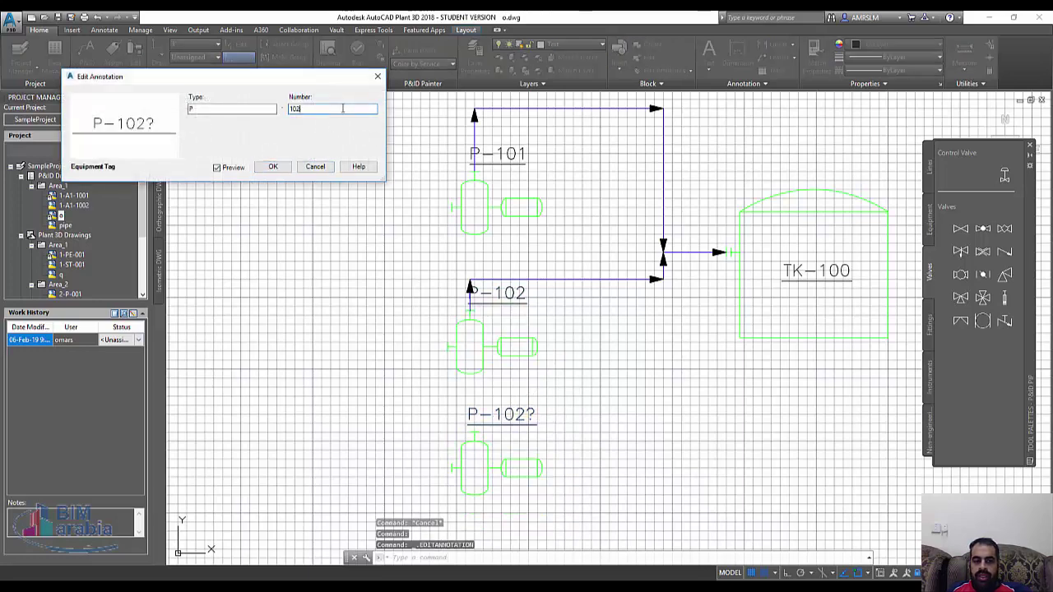
{"action": "key", "text": "BackSpace"}
{"action": "type", "text": "3"}
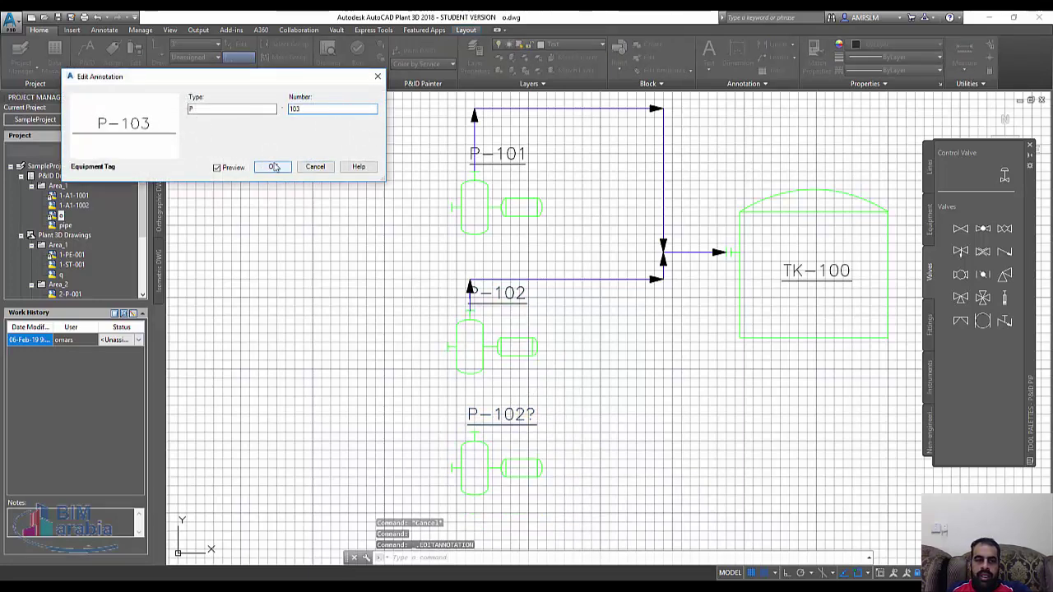
{"action": "left_click", "coordinate": [273, 165]}
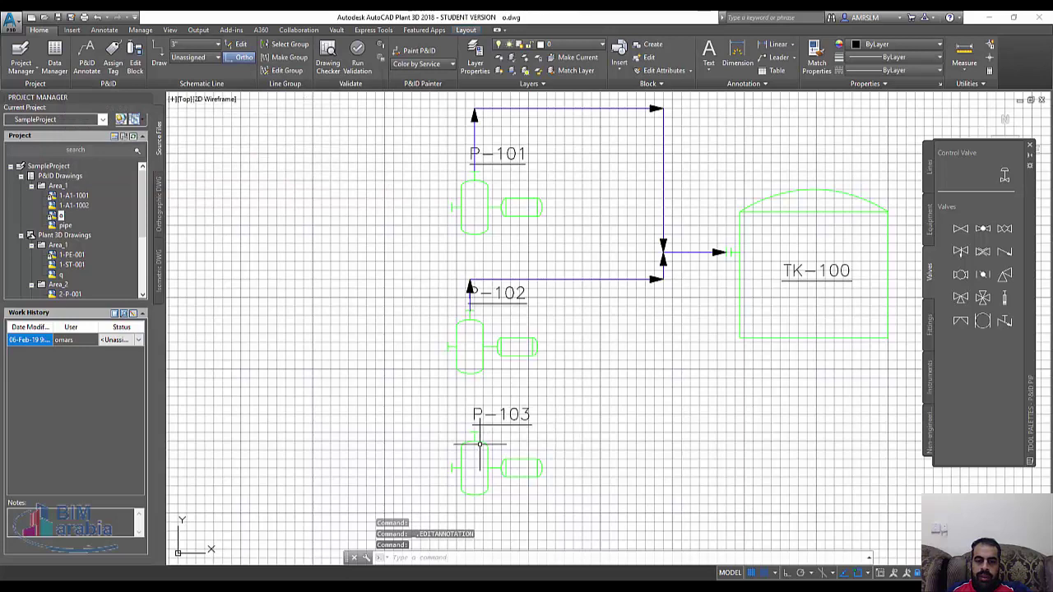
Draw a primary process line from pump P-103 right, then up into TK-100.
{"action": "left_click", "coordinate": [931, 171]}
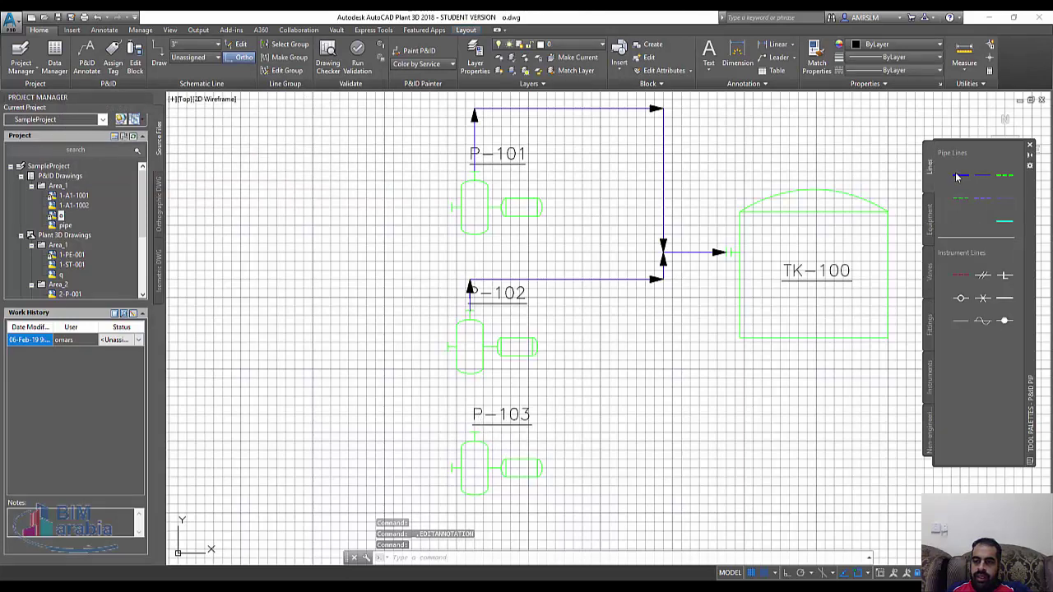
{"action": "left_click", "coordinate": [961, 173]}
{"action": "left_click", "coordinate": [475, 432]}
{"action": "scroll", "coordinate": [471, 418], "scroll_direction": "up", "scroll_amount": 2}
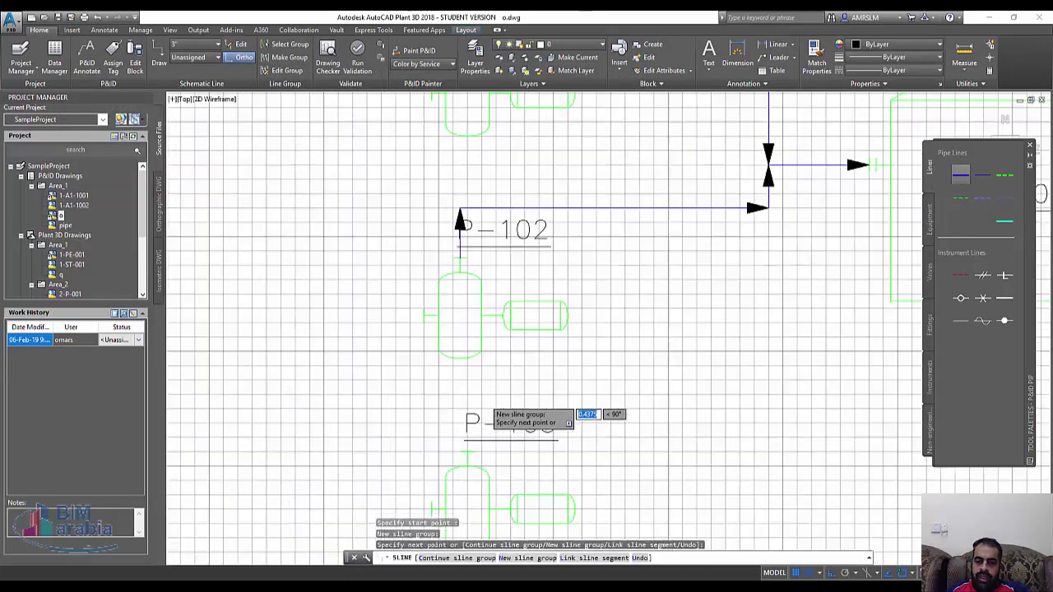
{"action": "scroll", "coordinate": [436, 401], "scroll_direction": "up", "scroll_amount": 2}
{"action": "scroll", "coordinate": [427, 402], "scroll_direction": "down", "scroll_amount": 1}
{"action": "scroll", "coordinate": [427, 399], "scroll_direction": "down", "scroll_amount": 4}
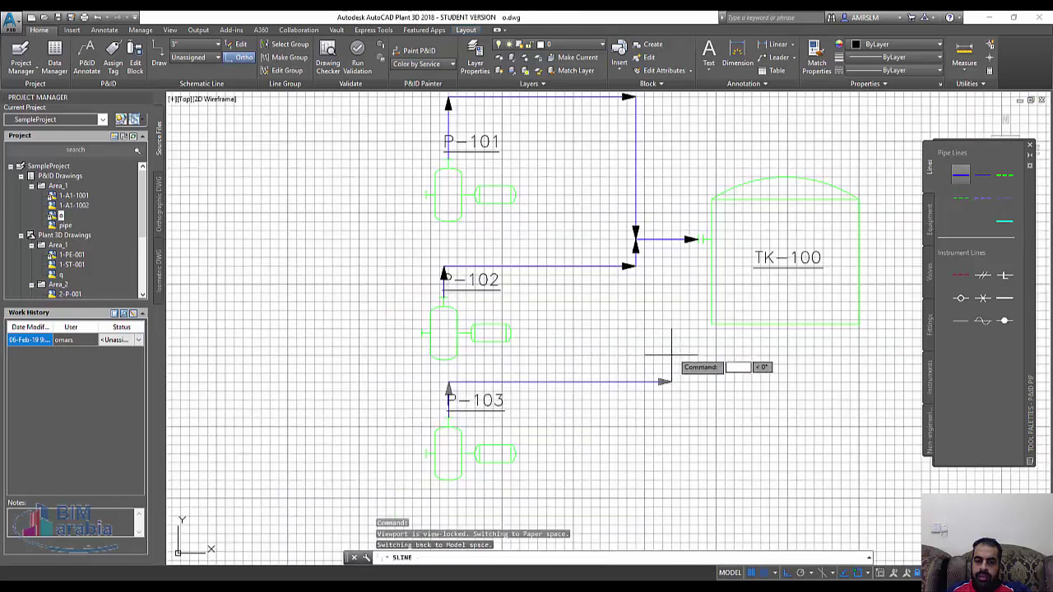
{"action": "left_click", "coordinate": [666, 381]}
{"action": "left_click", "coordinate": [709, 239]}
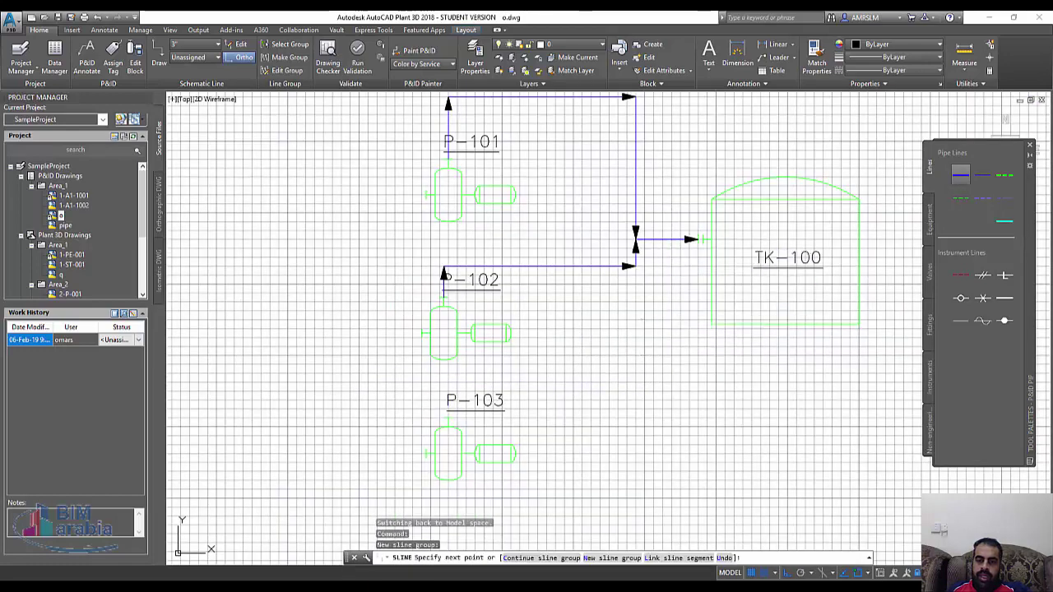
{"action": "key", "text": "Return"}
Check the new line's size and spec, leaving size unassigned and spec unchanged.
{"action": "left_click", "coordinate": [552, 381]}
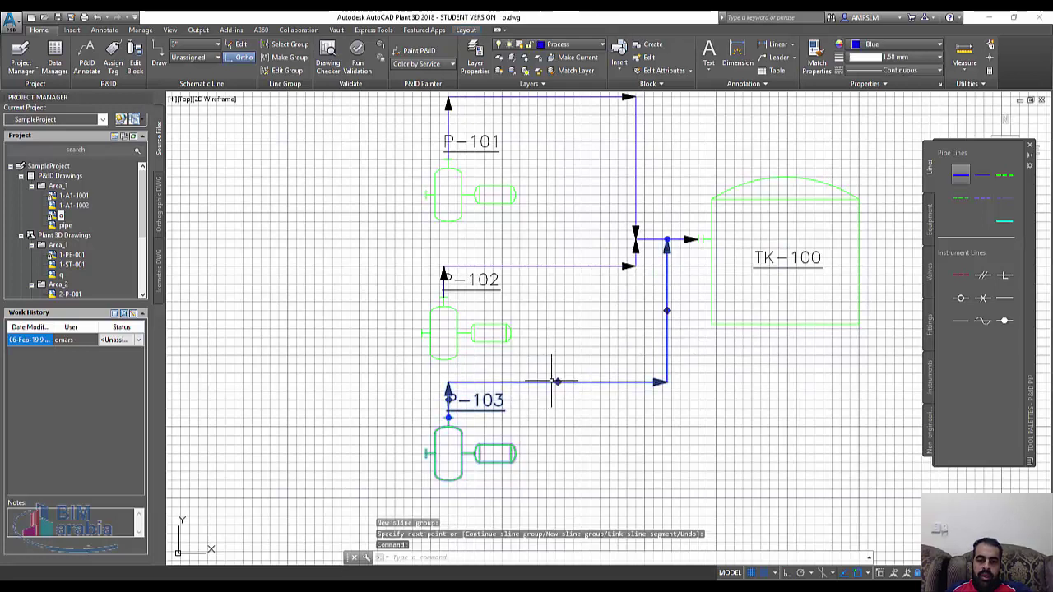
{"action": "left_click", "coordinate": [198, 46]}
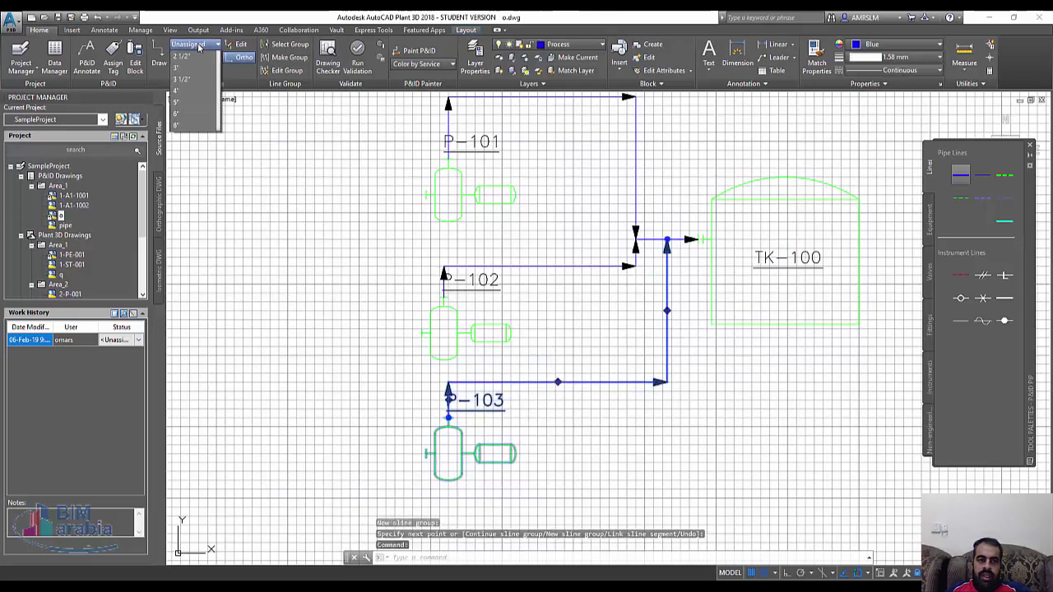
{"action": "left_click", "coordinate": [203, 55]}
{"action": "left_click", "coordinate": [204, 57]}
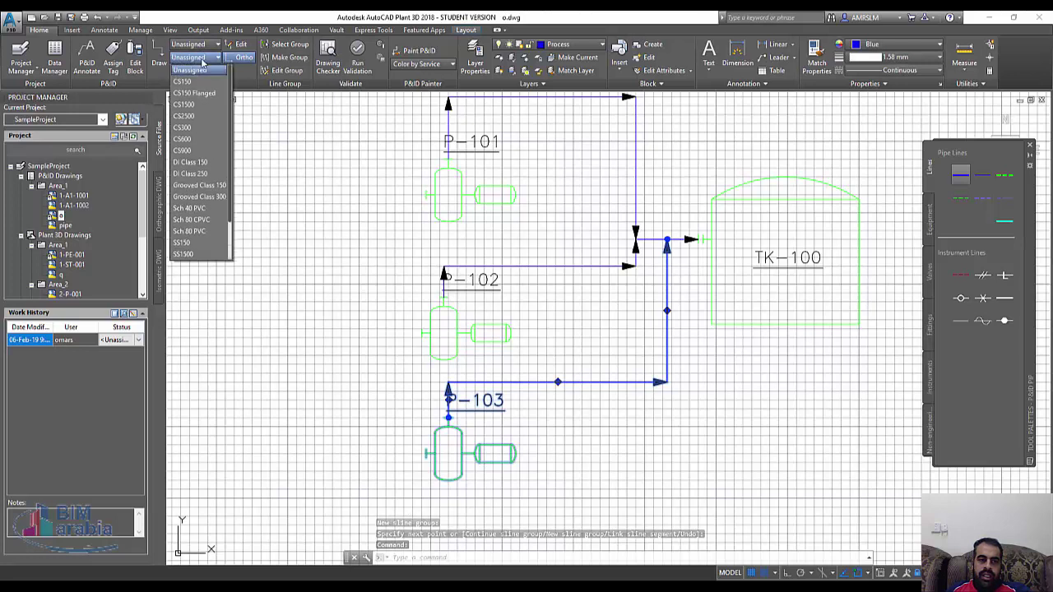
{"action": "left_click", "coordinate": [161, 86]}
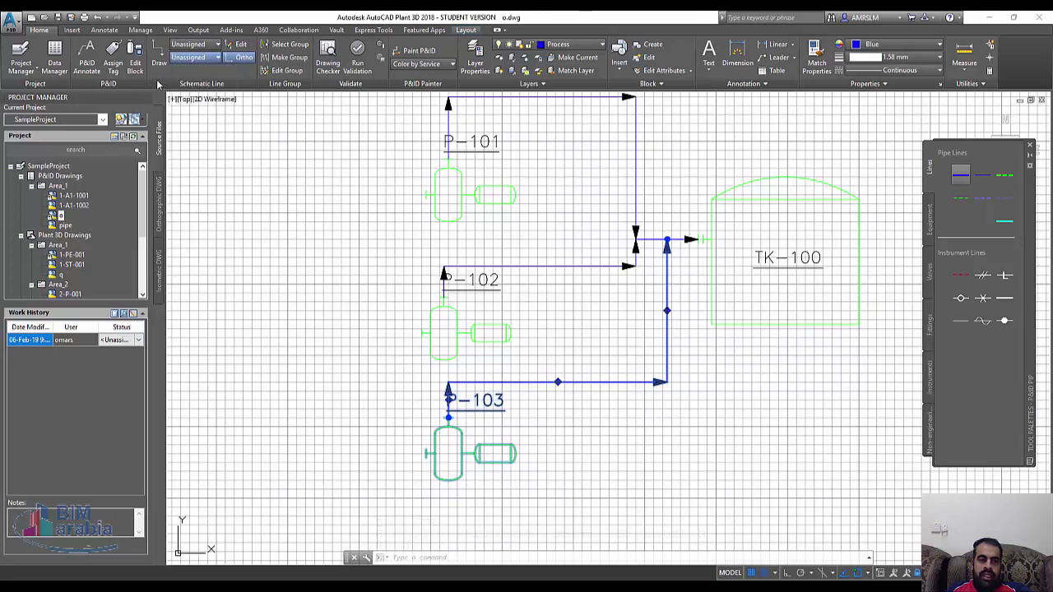
{"action": "key", "text": "Escape"}
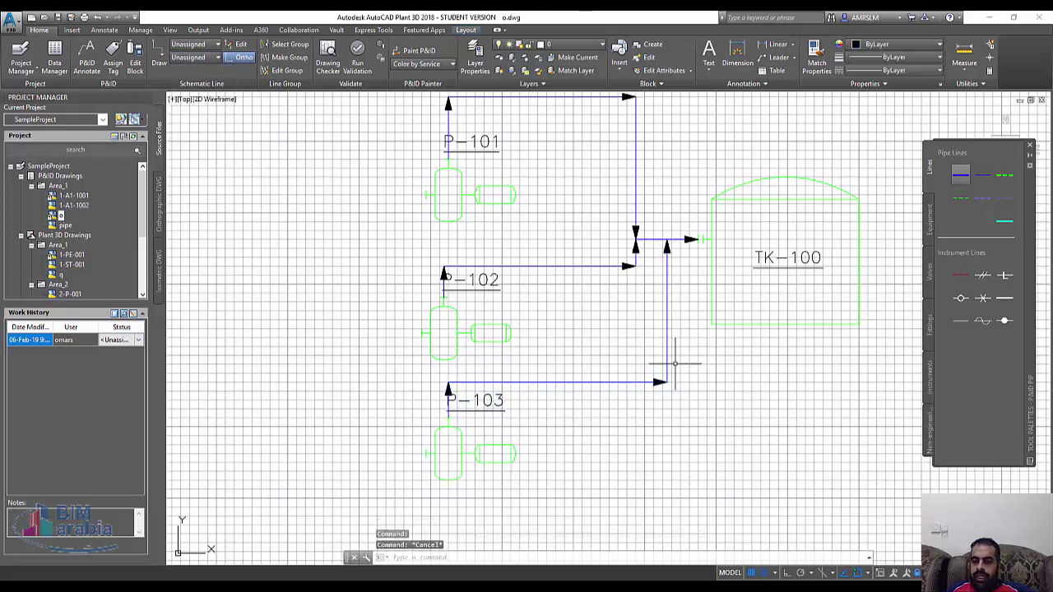
Insert a gate valve on P-103's horizontal line and confirm its HA-101 tag.
{"action": "left_click", "coordinate": [931, 273]}
{"action": "left_click", "coordinate": [961, 228]}
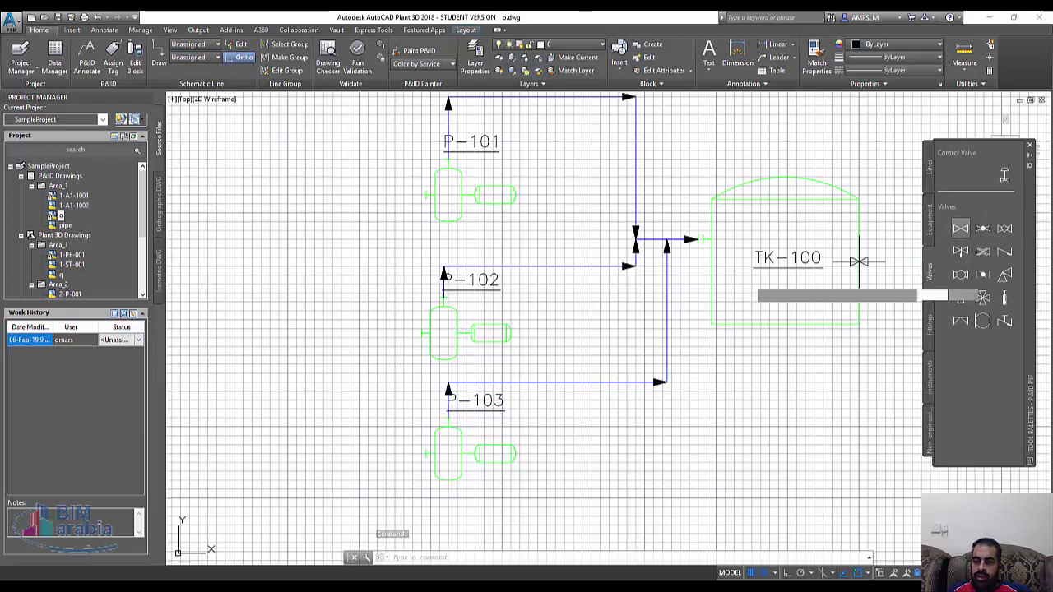
{"action": "left_click", "coordinate": [564, 381]}
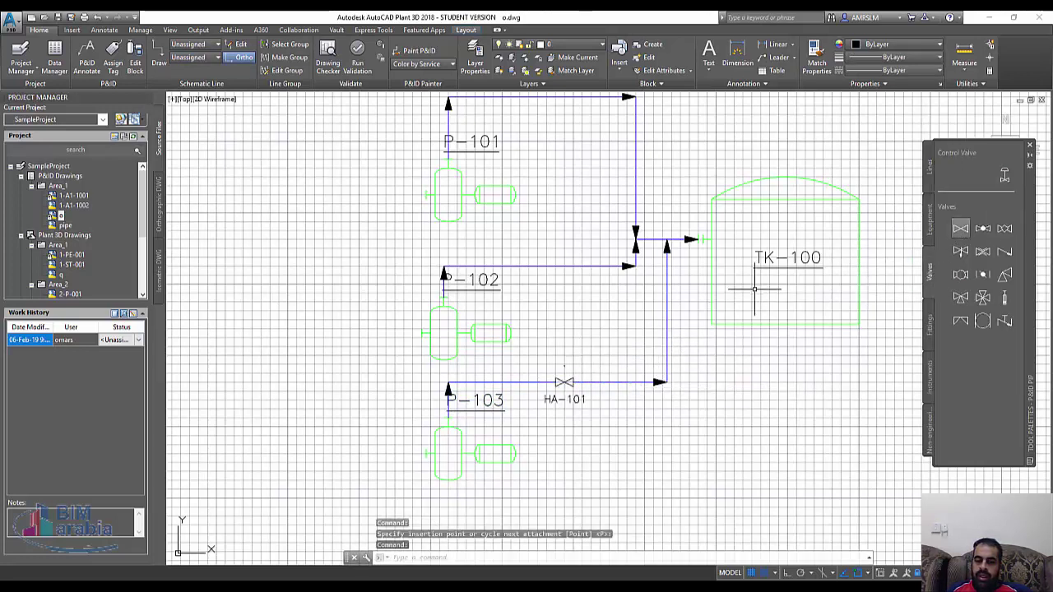
{"action": "double_click", "coordinate": [564, 399]}
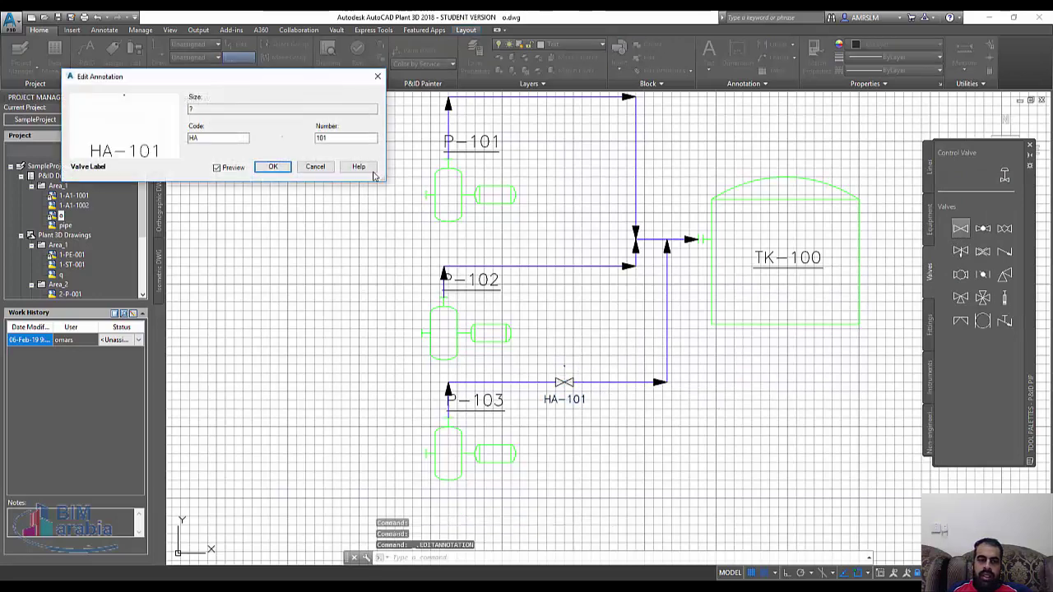
{"action": "left_click", "coordinate": [274, 167]}
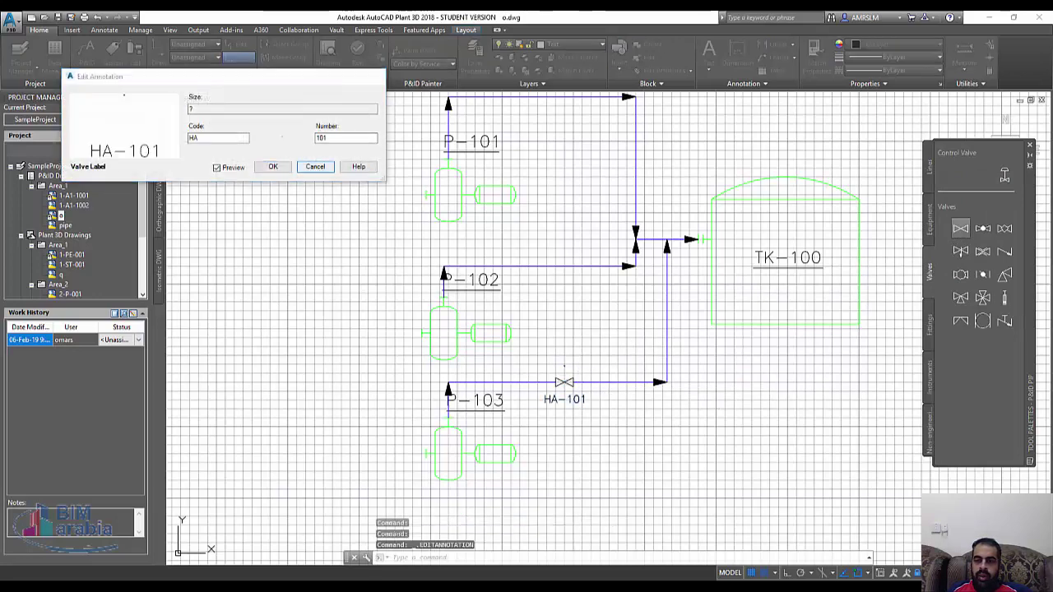
Insert another valve on the P-102 line; tag HA-103 is rejected as a duplicate.
{"action": "left_click", "coordinate": [984, 230]}
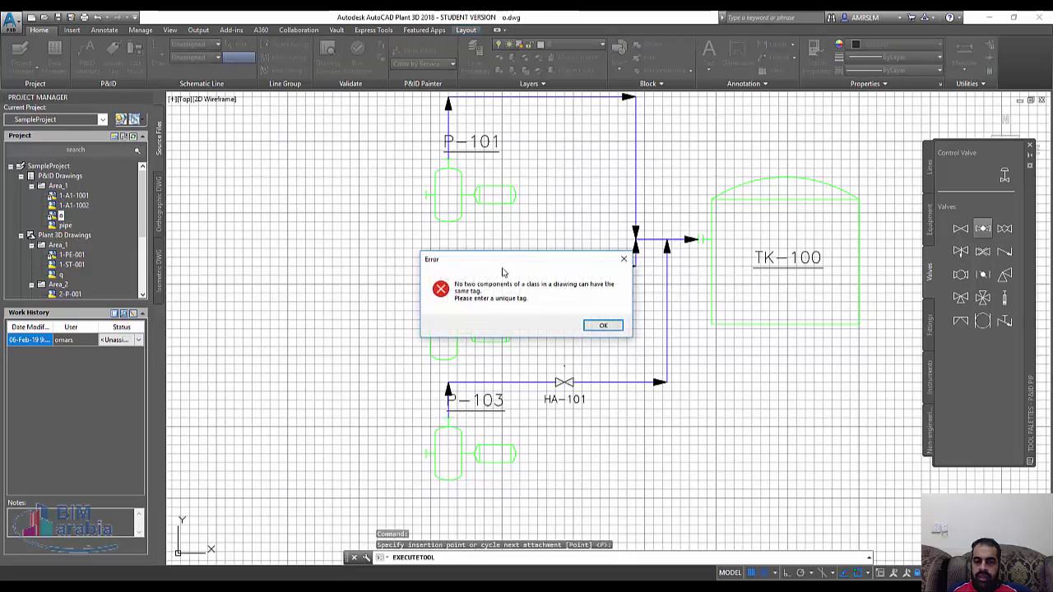
{"action": "left_click", "coordinate": [600, 326]}
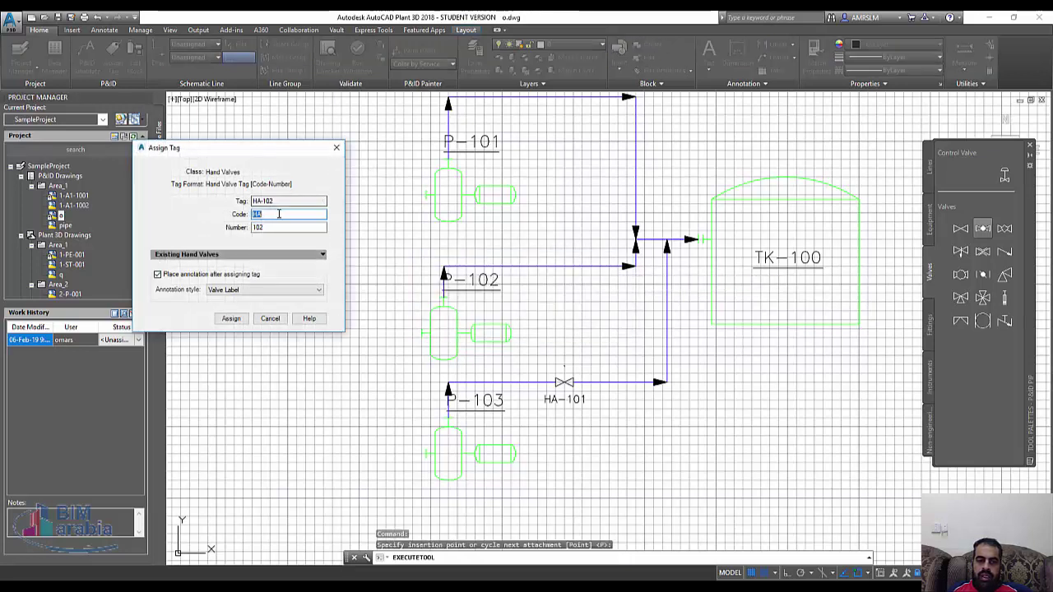
{"action": "double_click", "coordinate": [286, 227]}
{"action": "type", "text": "103"}
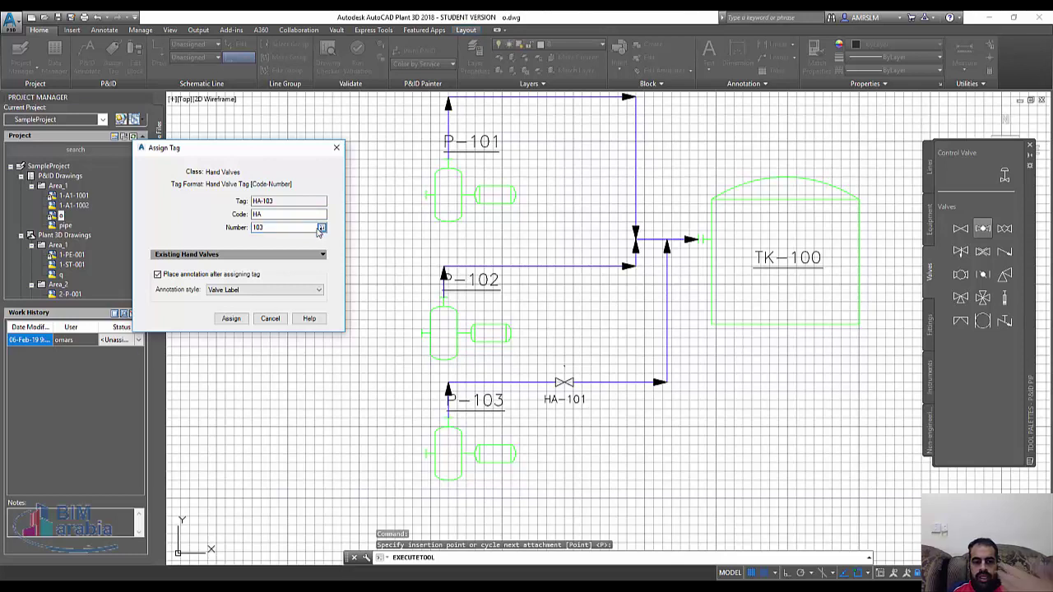
{"action": "left_click", "coordinate": [233, 322]}
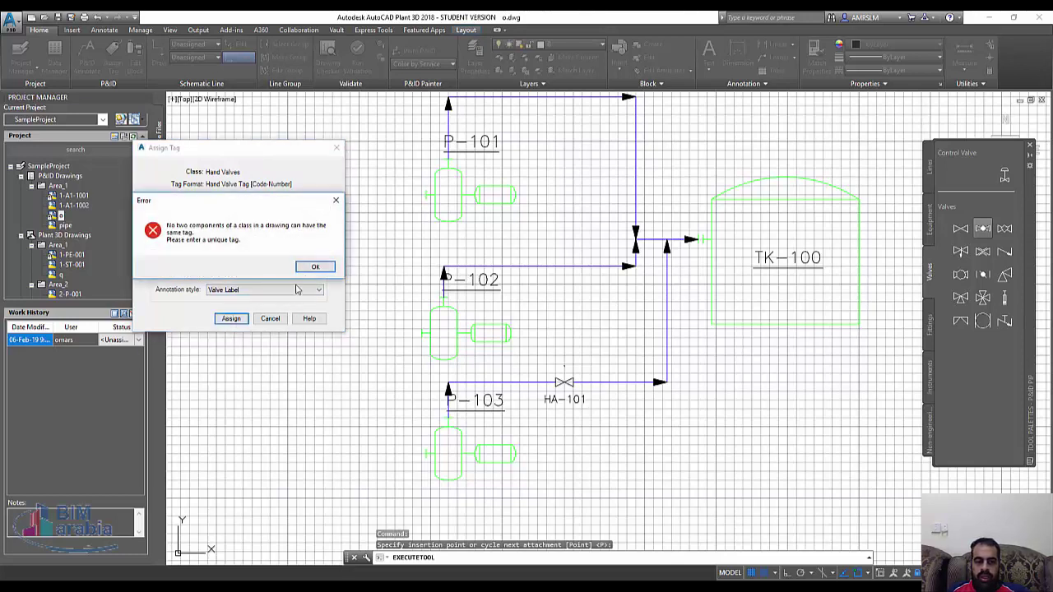
{"action": "left_click", "coordinate": [316, 268]}
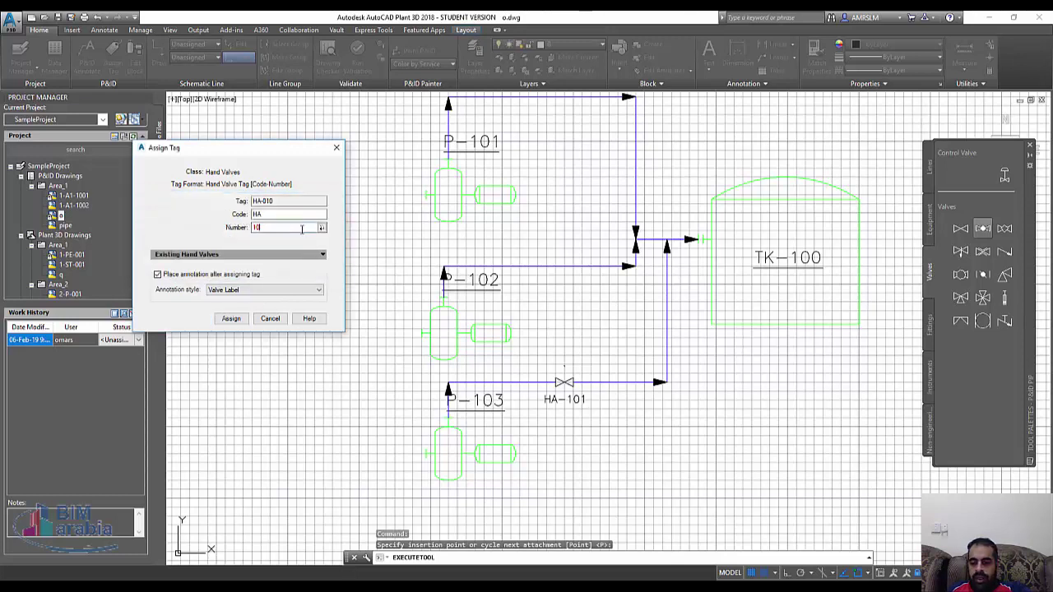
After HA-100 is also rejected, change the code to Hb and assign tag Hb-108.
{"action": "type", "text": "0"}
{"action": "left_click", "coordinate": [233, 320]}
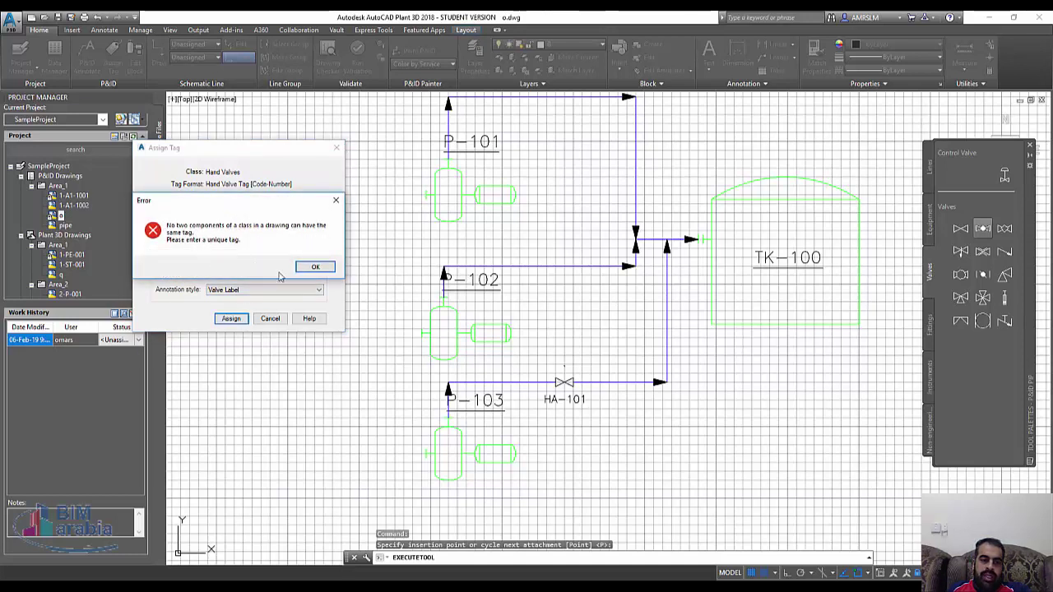
{"action": "left_click", "coordinate": [314, 268]}
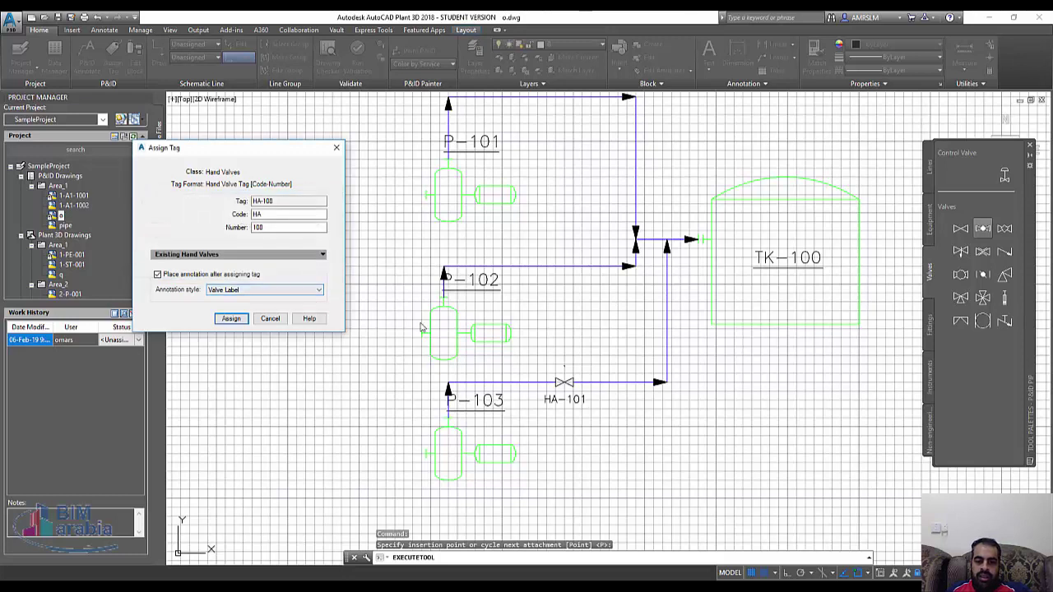
{"action": "double_click", "coordinate": [281, 214]}
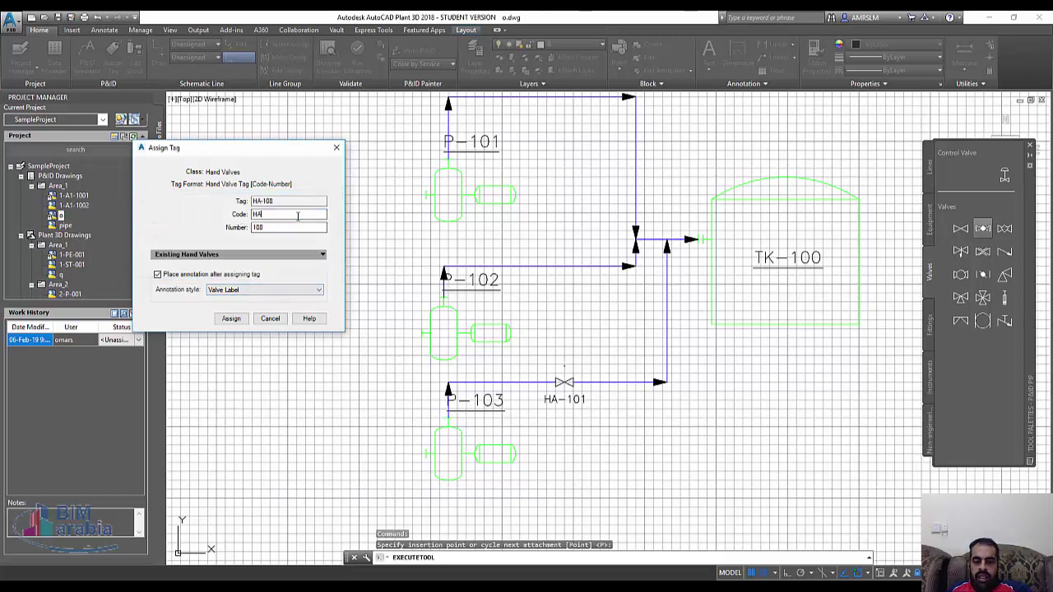
{"action": "key", "text": "BackSpace"}
{"action": "type", "text": "b"}
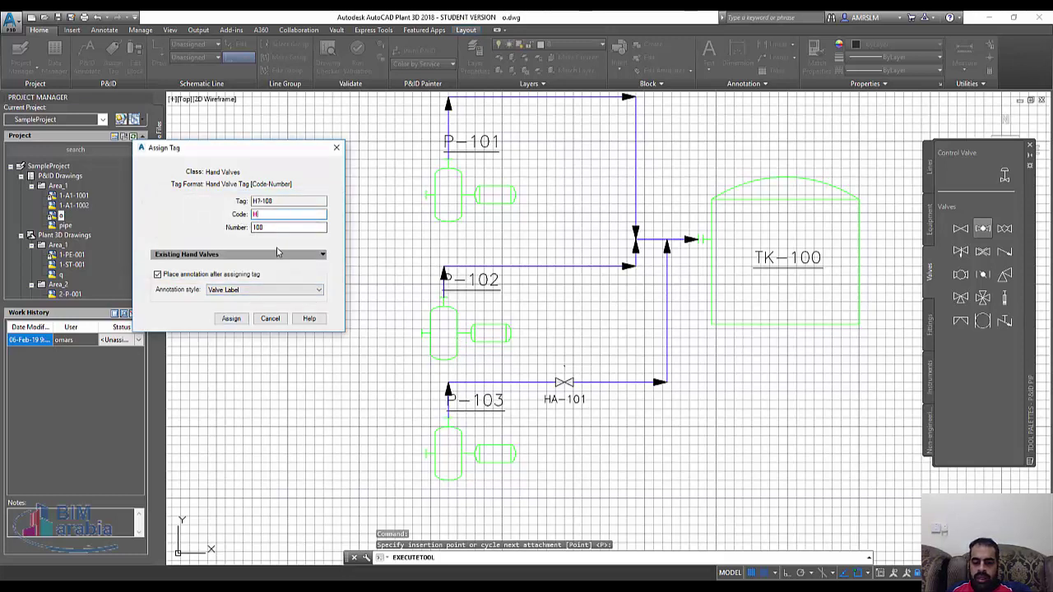
{"action": "left_click", "coordinate": [231, 319]}
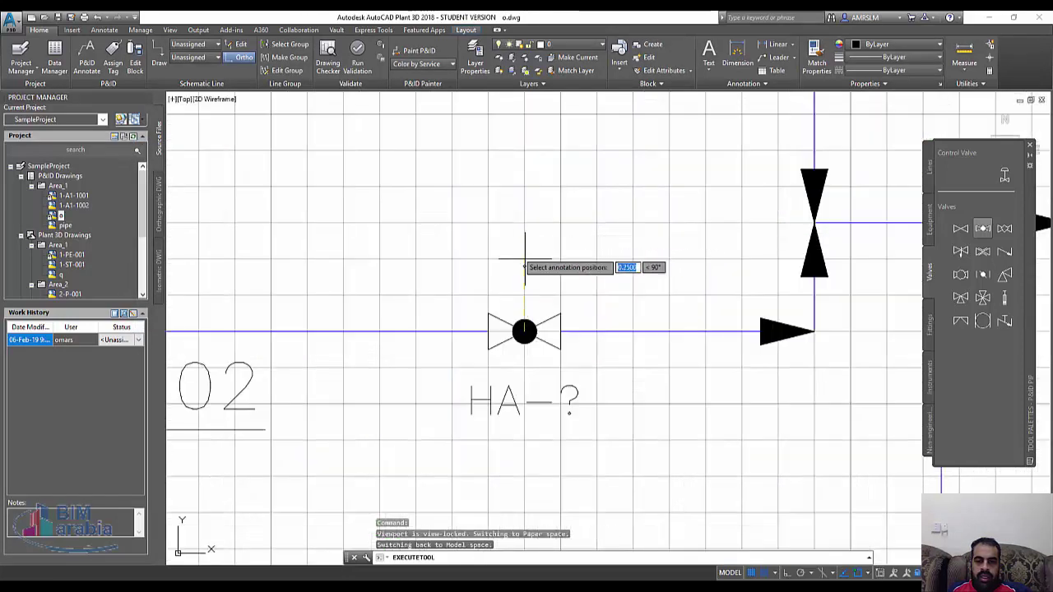
Place the valve label, delete the extra Hb-108 label, and show the Fittings palette.
{"action": "left_click", "coordinate": [525, 261]}
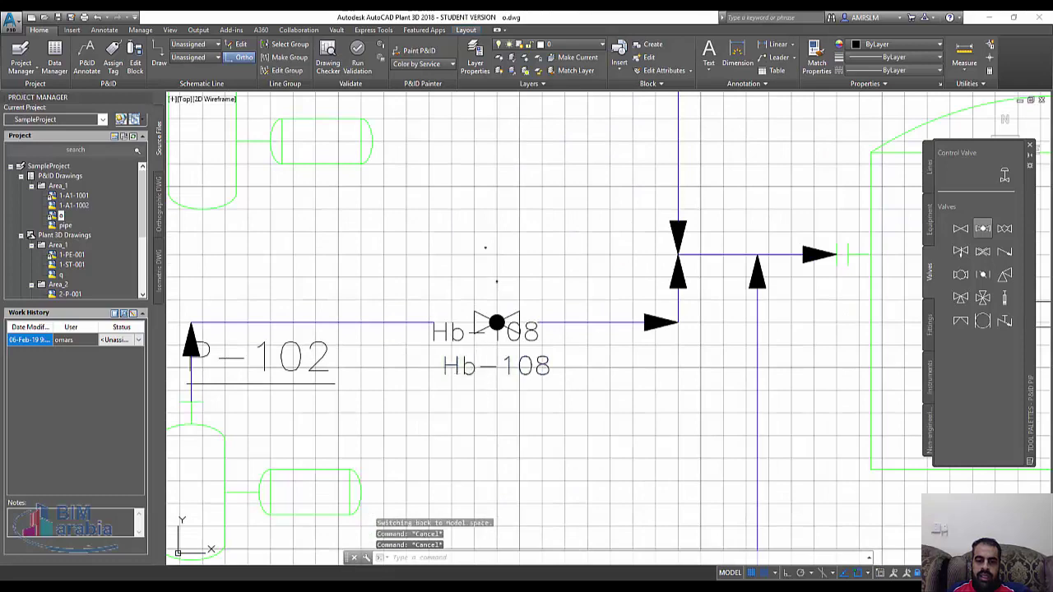
{"action": "left_click", "coordinate": [469, 370]}
{"action": "key", "text": "Delete"}
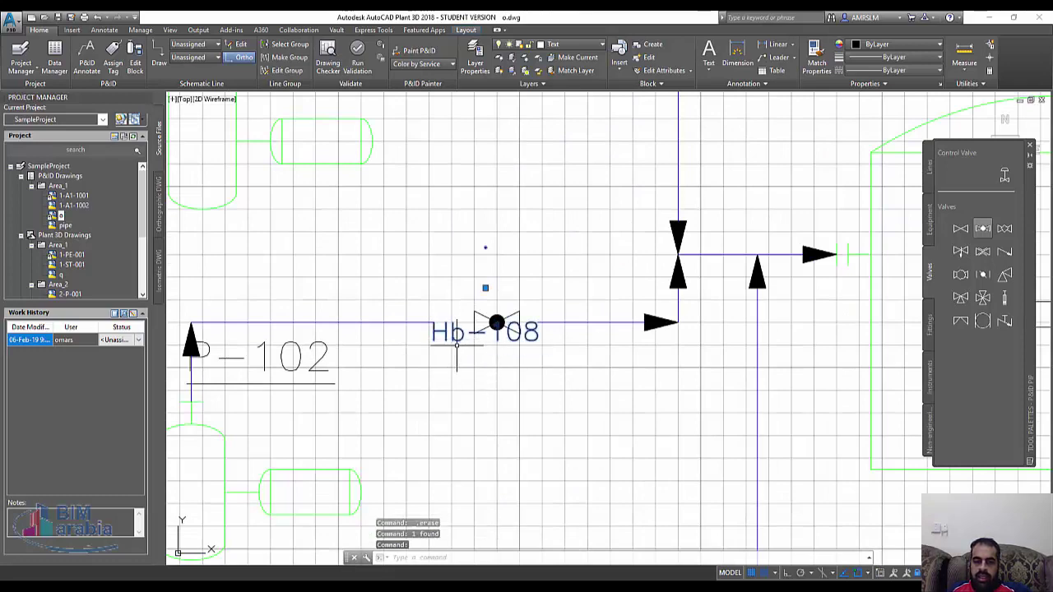
{"action": "left_click", "coordinate": [494, 316]}
{"action": "key", "text": "Escape"}
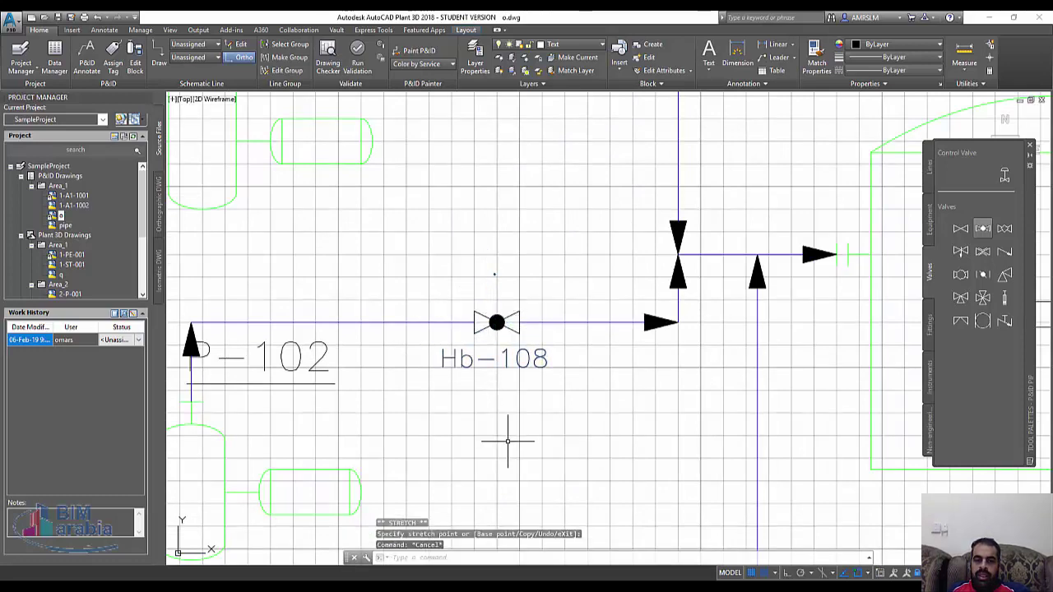
{"action": "scroll", "coordinate": [512, 435], "scroll_direction": "down", "scroll_amount": 3}
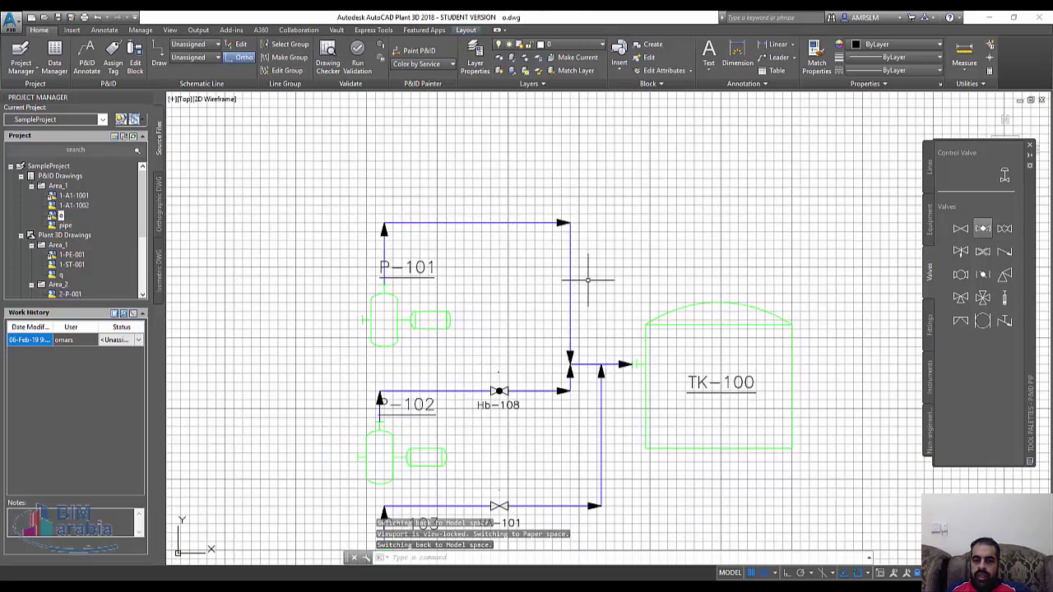
{"action": "left_click", "coordinate": [931, 324]}
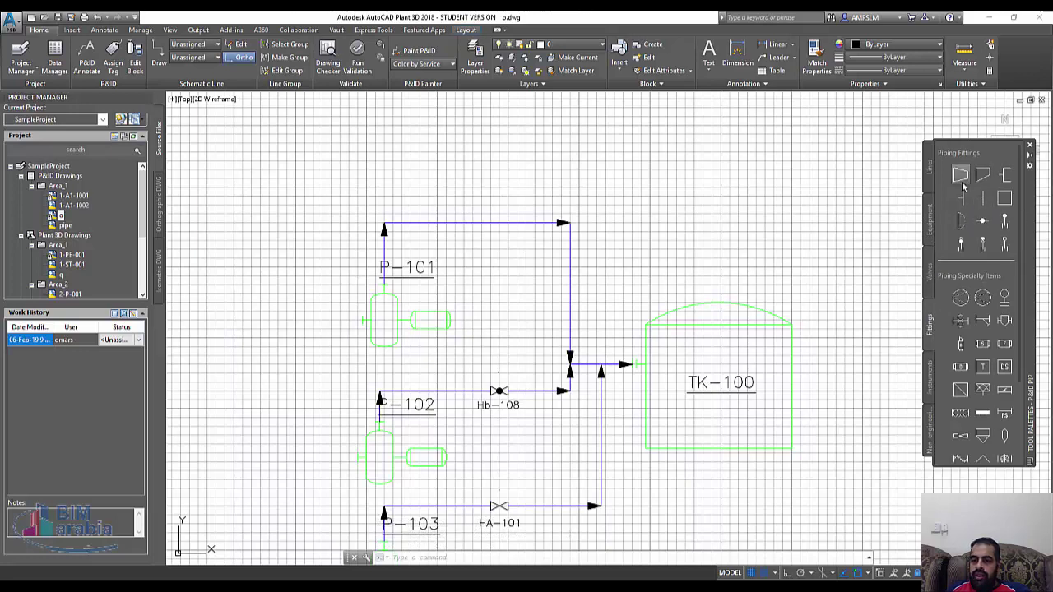
Place a concentric reducer on P-101's vertical pipe above the tank junction.
{"action": "left_click", "coordinate": [960, 175]}
{"action": "scroll", "coordinate": [566, 333], "scroll_direction": "up", "scroll_amount": 4}
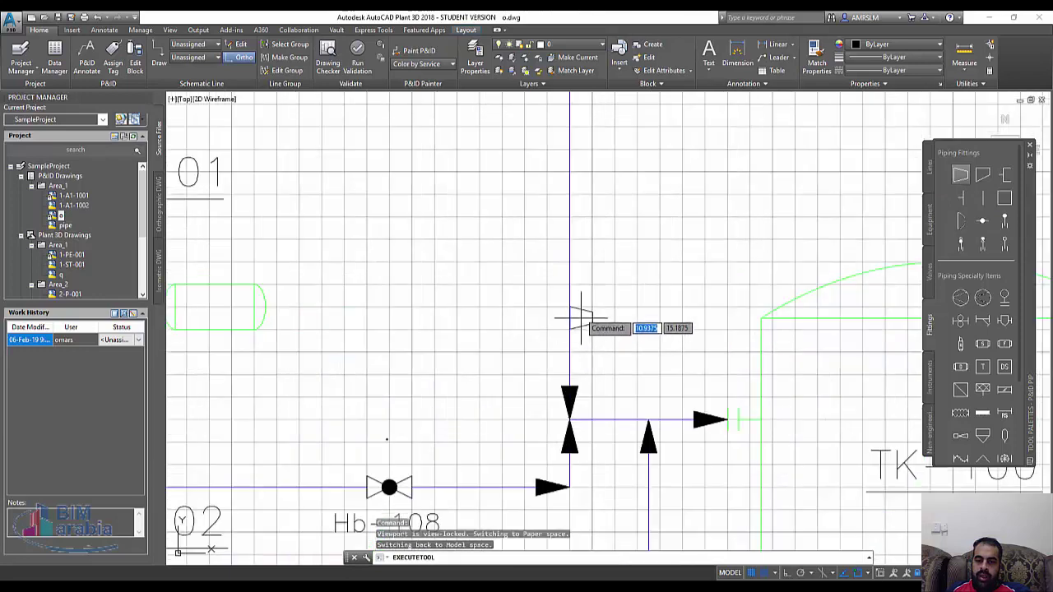
{"action": "left_click", "coordinate": [570, 320]}
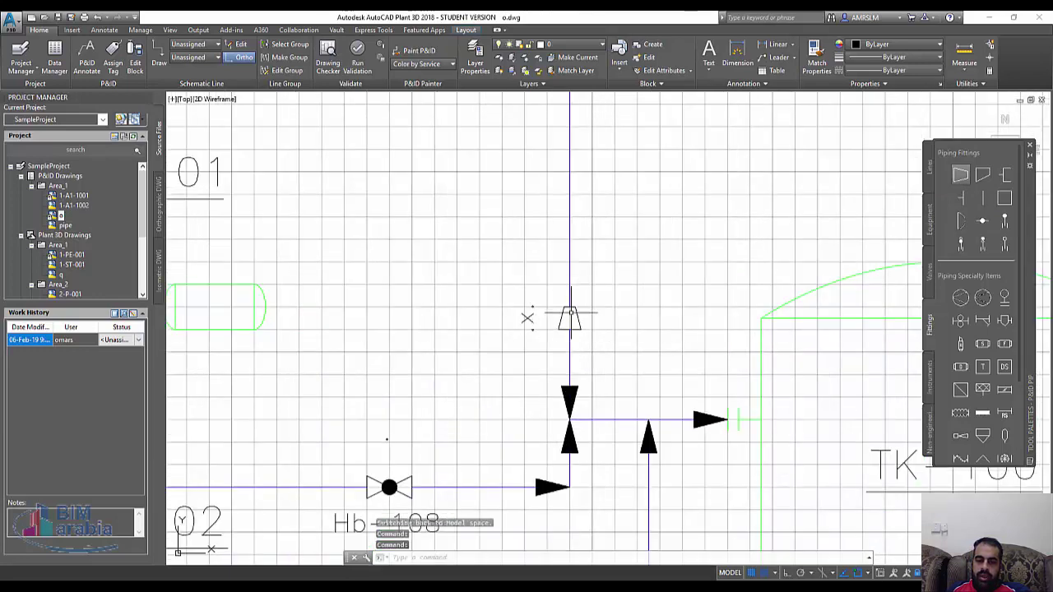
{"action": "key", "text": "Escape"}
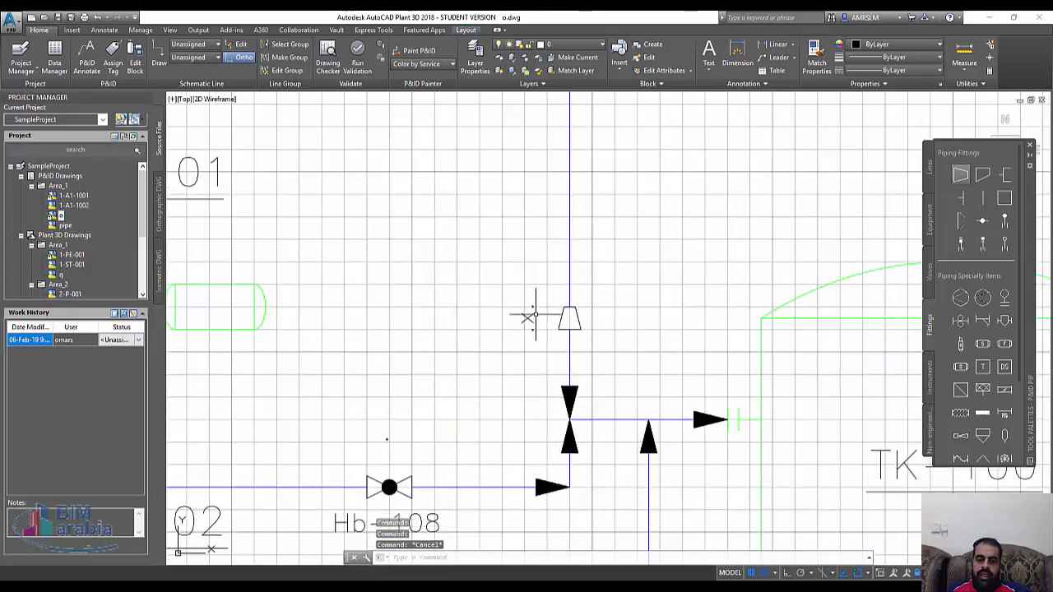
{"action": "left_click", "coordinate": [573, 319]}
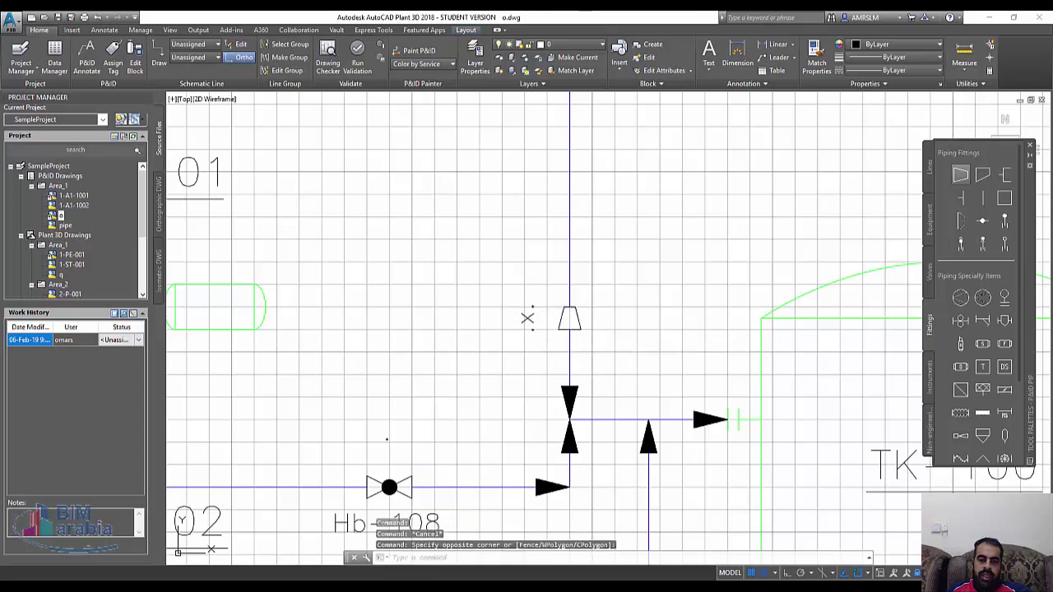
{"action": "left_click", "coordinate": [544, 362]}
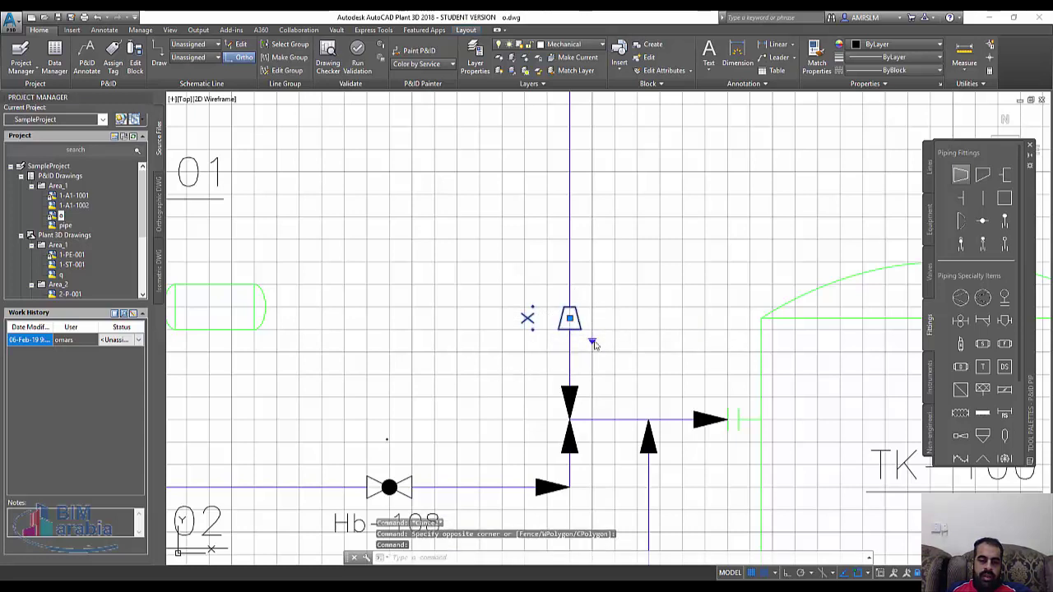
Annotate the reducer with sizes 3" and 4" (3"x4").
{"action": "double_click", "coordinate": [527, 319]}
{"action": "left_click", "coordinate": [211, 109]}
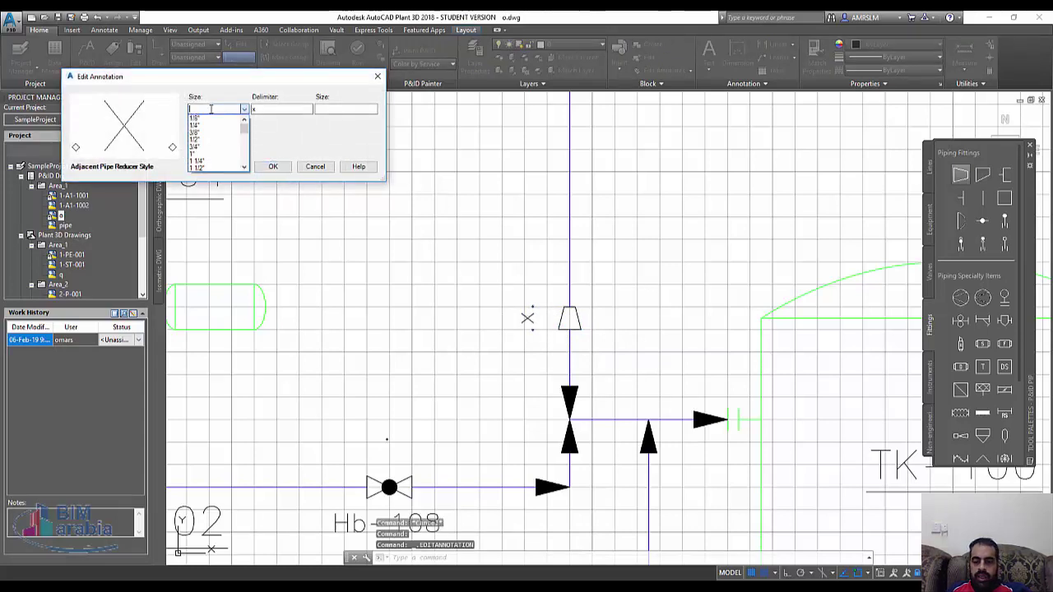
{"action": "scroll", "coordinate": [209, 144], "scroll_direction": "down", "scroll_amount": 2}
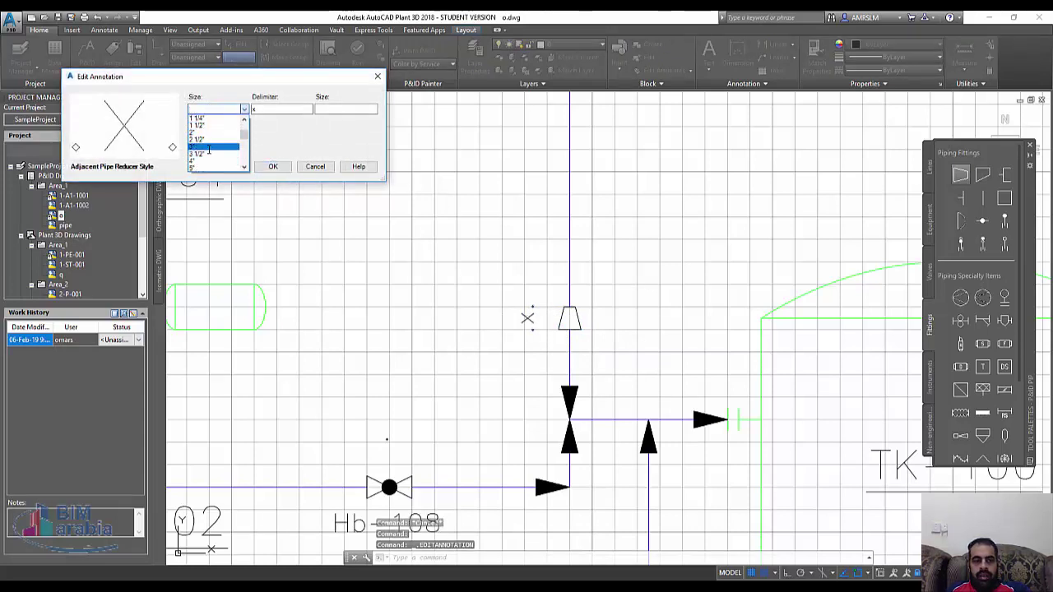
{"action": "left_click", "coordinate": [205, 146]}
{"action": "left_click", "coordinate": [345, 109]}
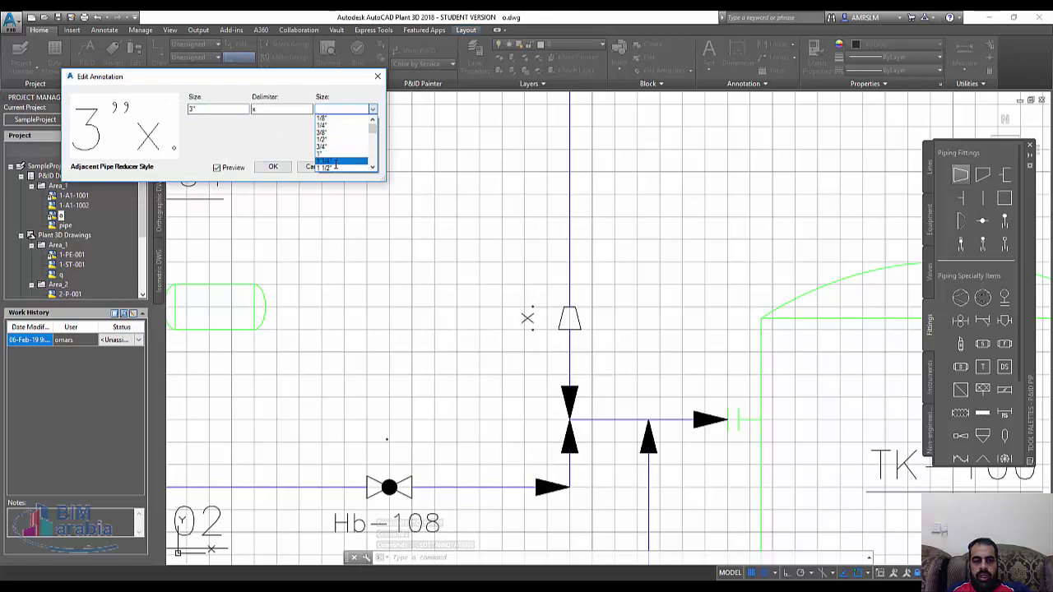
{"action": "scroll", "coordinate": [333, 151], "scroll_direction": "down", "scroll_amount": 2}
{"action": "left_click", "coordinate": [329, 140]}
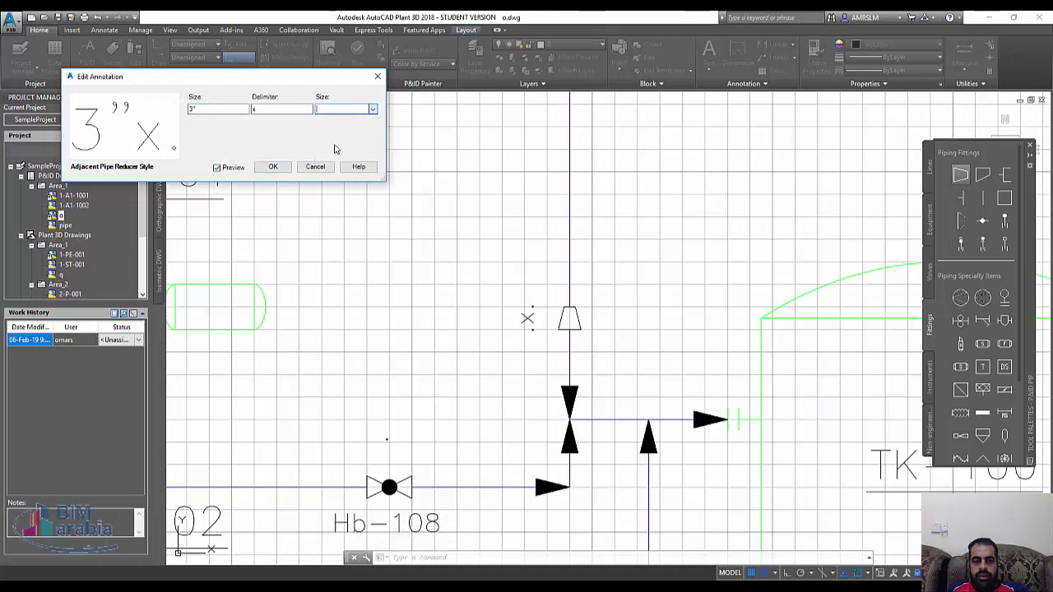
{"action": "left_click", "coordinate": [272, 166]}
{"action": "scroll", "coordinate": [658, 299], "scroll_direction": "down", "scroll_amount": 5}
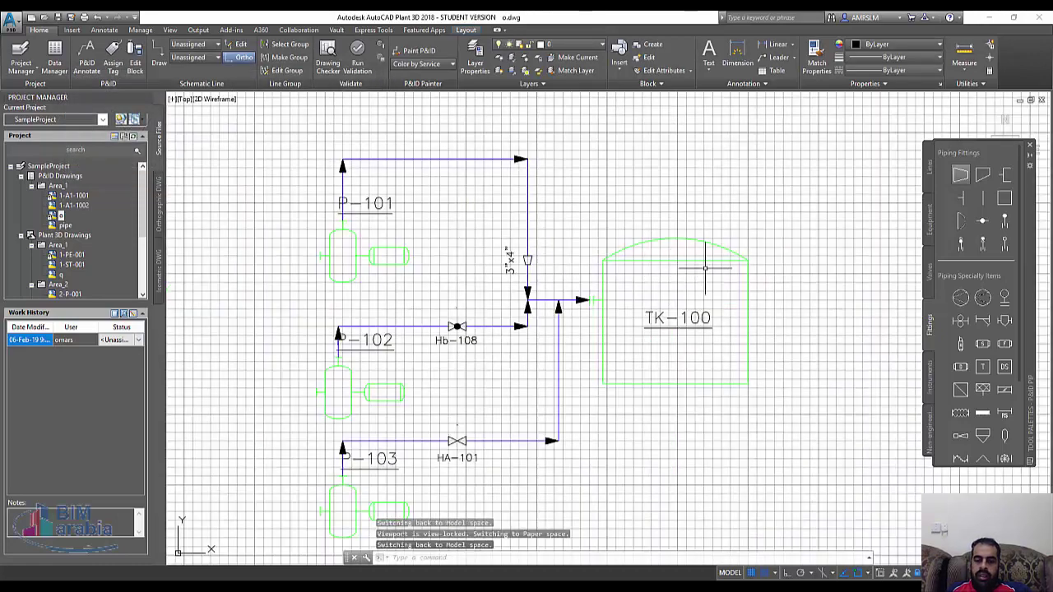
{"action": "scroll", "coordinate": [705, 263], "scroll_direction": "up", "scroll_amount": 1}
{"action": "scroll", "coordinate": [647, 245], "scroll_direction": "down", "scroll_amount": 4}
{"action": "scroll", "coordinate": [576, 243], "scroll_direction": "up", "scroll_amount": 1}
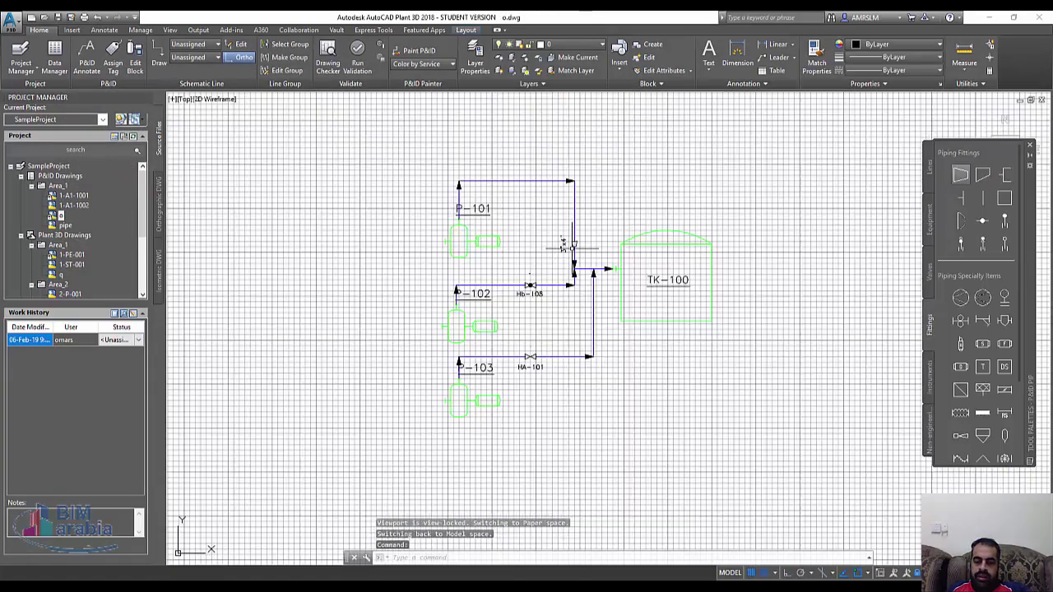